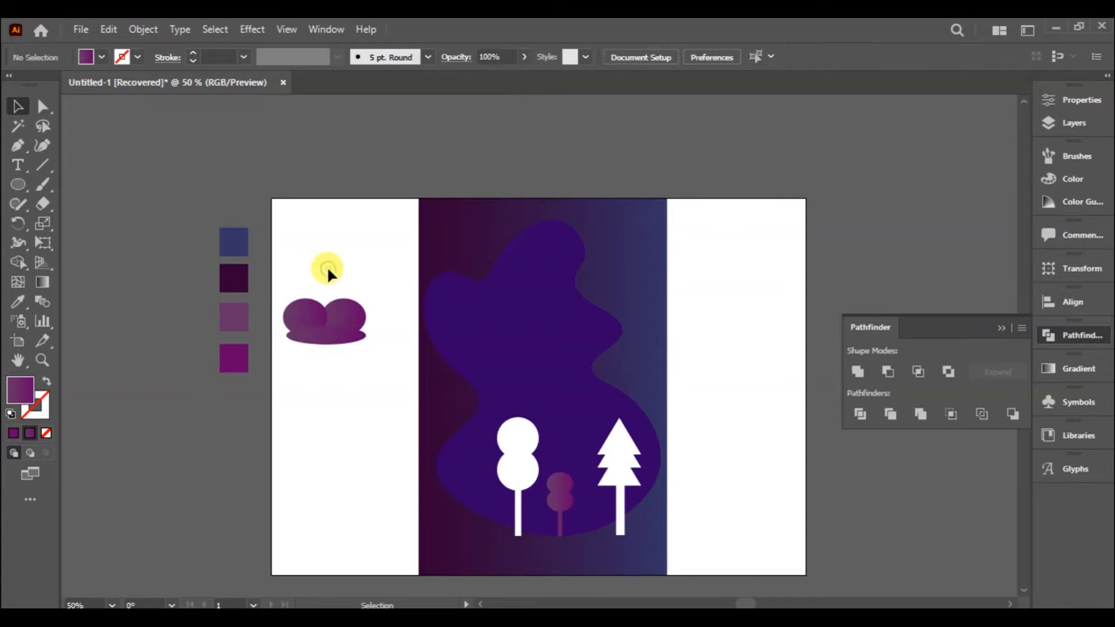
# Adjust the ellipses of the gradient cloud beside the poster and unite them into a single shape
pyautogui.moveTo(350, 336); pyautogui.dragTo(282, 313)
pyautogui.click(364, 355)
pyautogui.click(350, 317)
pyautogui.click(309, 351)
pyautogui.moveTo(386, 281); pyautogui.dragTo(291, 332)
pyautogui.click(857, 372)
# Shrink the cloud and place four copies of it across the upper and middle parts of the purple blob
pyautogui.click(310, 390)
pyautogui.click(324, 308)
pyautogui.moveTo(343, 323); pyautogui.dragTo(505, 393)
pyautogui.click(707, 278)
pyautogui.click(654, 350)
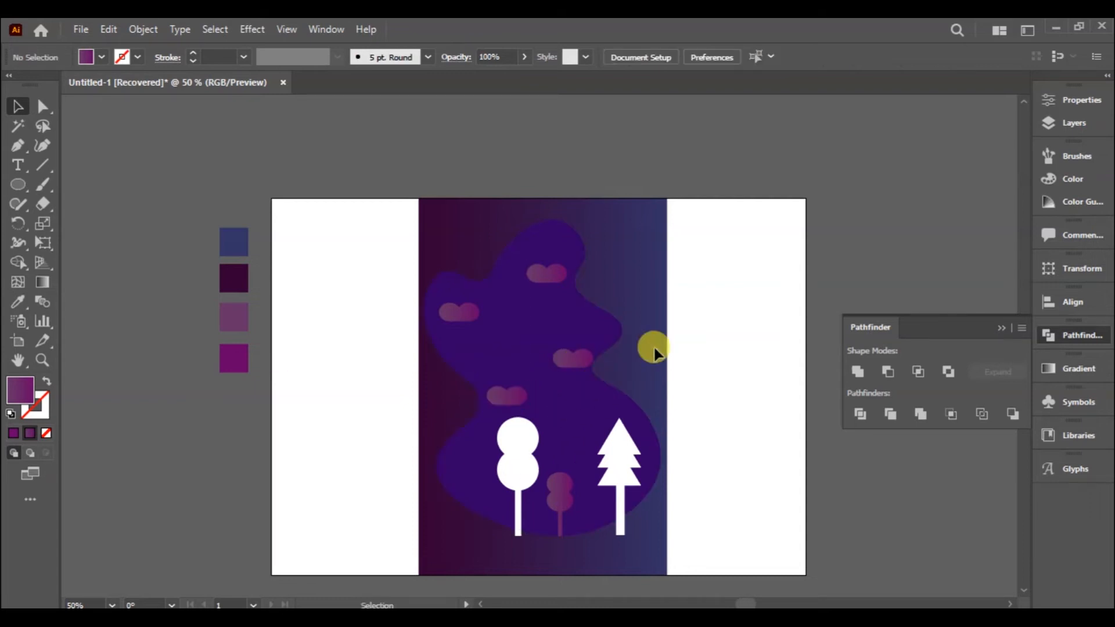
# Draw a gradient-filled circle as a moon between the clouds on the purple blob
pyautogui.click(26, 190)
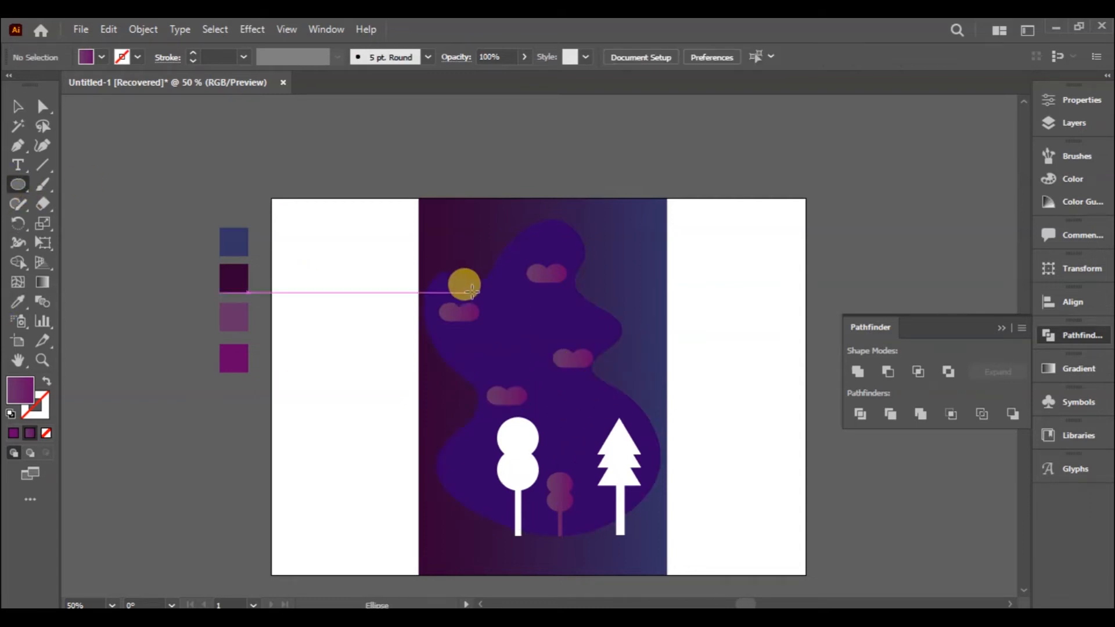
pyautogui.moveTo(504, 316)
pyautogui.mouseDown()
pyautogui.moveTo(554, 366)
pyautogui.moveTo(506, 336)
pyautogui.mouseUp()
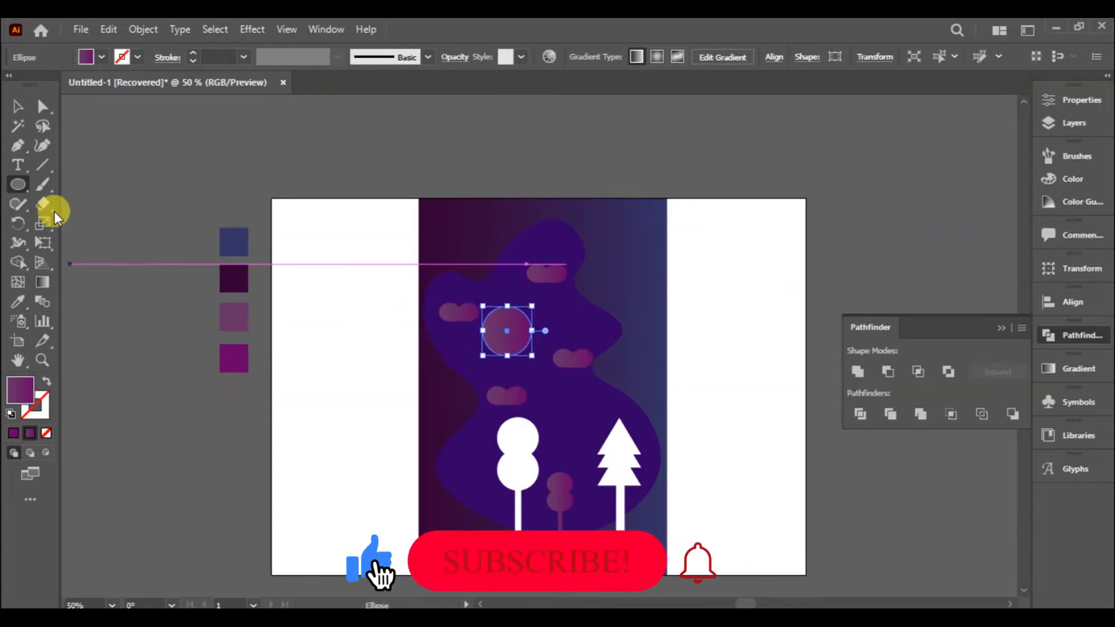
# Draw a small circle about 12 pt wide above the leftmost cloud and give it a white fill
pyautogui.moveTo(445, 282); pyautogui.dragTo(456, 292)
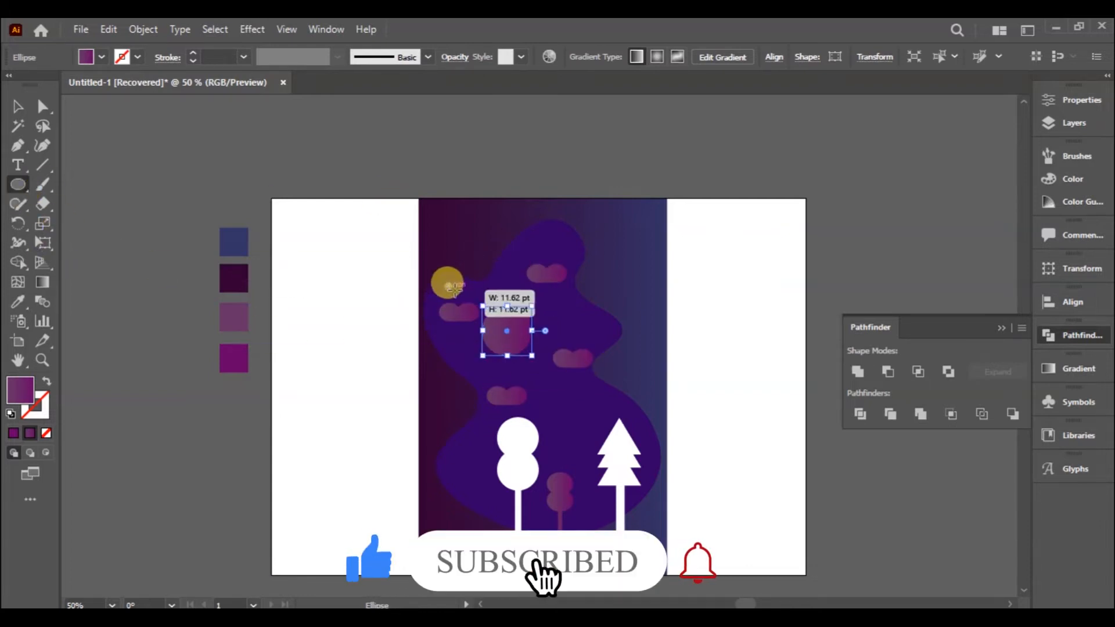
pyautogui.click(46, 382)
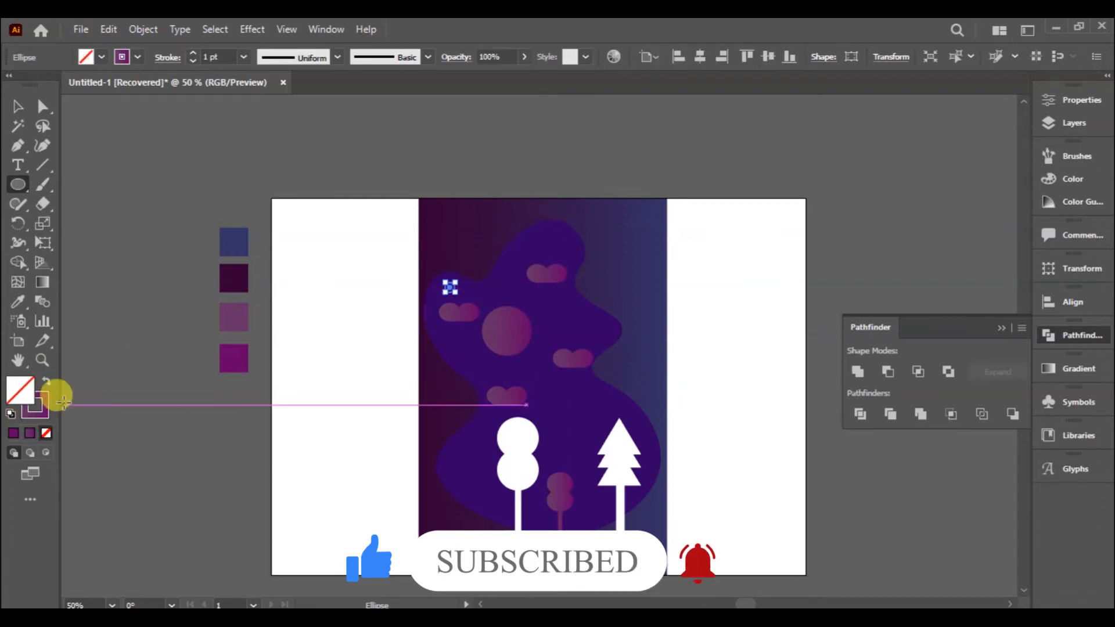
pyautogui.doubleClick(23, 390)
pyautogui.click(355, 367)
pyautogui.click(752, 361)
# Draw four more small white circles scattered over the purple blob as distant stars
pyautogui.moveTo(522, 240); pyautogui.dragTo(527, 246)
pyautogui.moveTo(566, 306); pyautogui.dragTo(573, 311)
pyautogui.moveTo(451, 468); pyautogui.dragTo(457, 474)
pyautogui.moveTo(611, 404); pyautogui.dragTo(616, 410)
# Draw six small white stars of varied size around the clouds, moon and trees with the Star tool
pyautogui.moveTo(14, 182); pyautogui.dragTo(87, 263)
pyautogui.moveTo(448, 332); pyautogui.dragTo(453, 339)
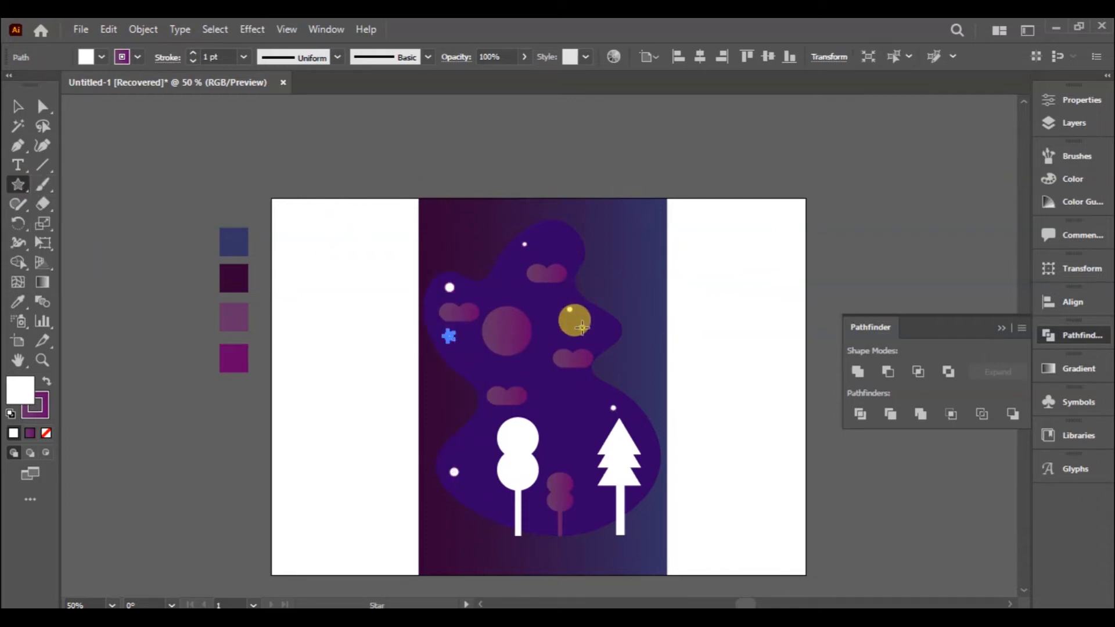
pyautogui.moveTo(581, 327); pyautogui.dragTo(583, 329)
pyautogui.moveTo(565, 452); pyautogui.dragTo(568, 454)
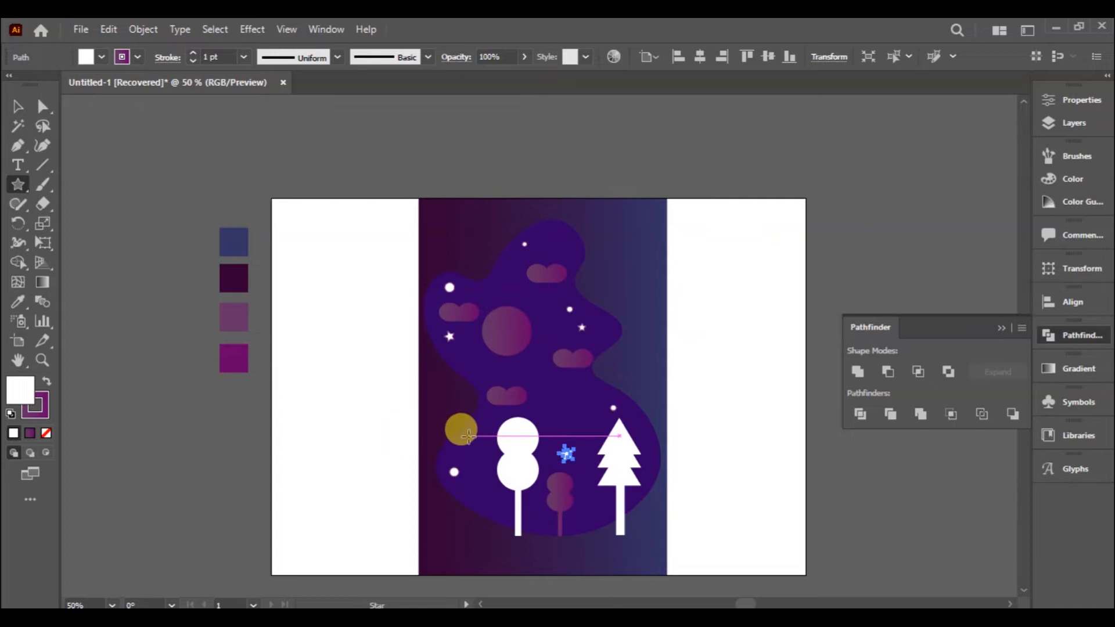
pyautogui.moveTo(465, 435); pyautogui.dragTo(467, 438)
pyautogui.moveTo(558, 227); pyautogui.dragTo(560, 228)
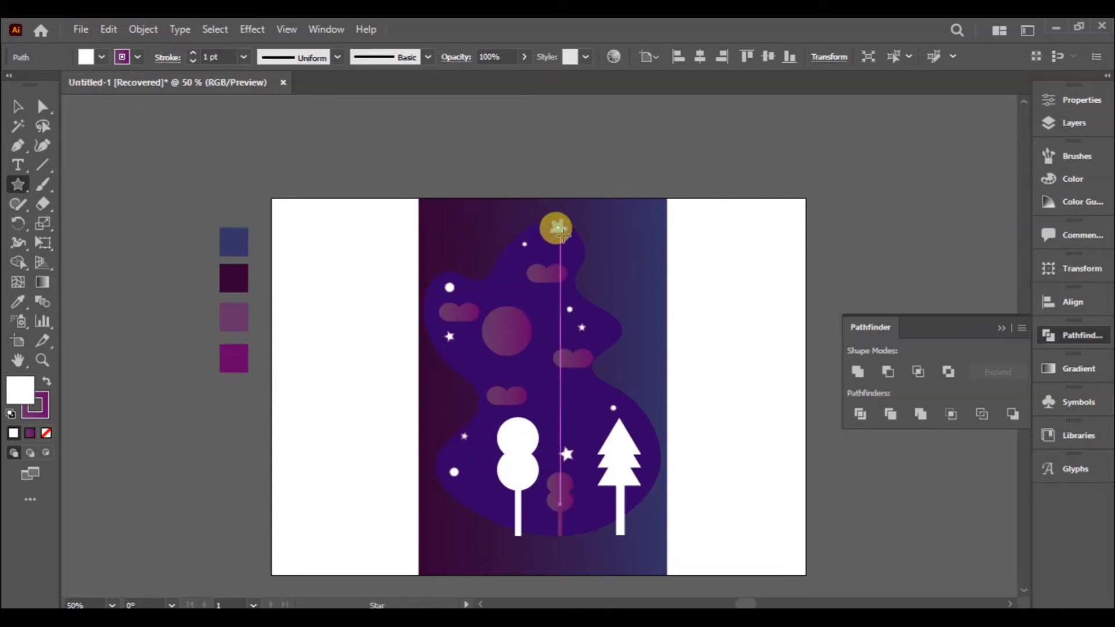
pyautogui.moveTo(537, 378); pyautogui.dragTo(541, 382)
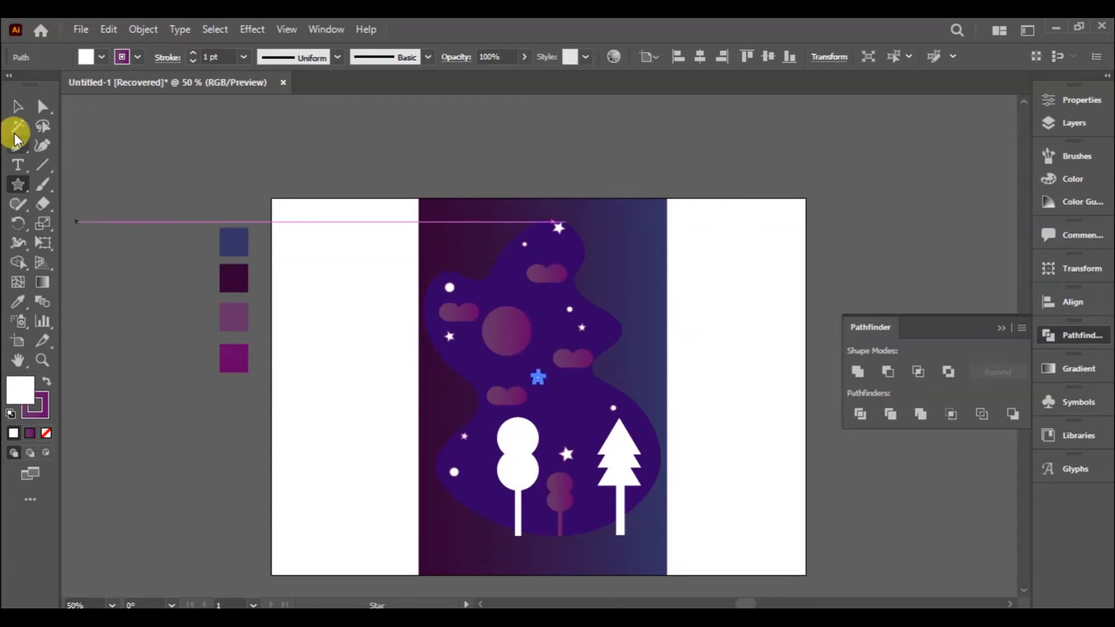
pyautogui.click(17, 106)
pyautogui.click(764, 309)
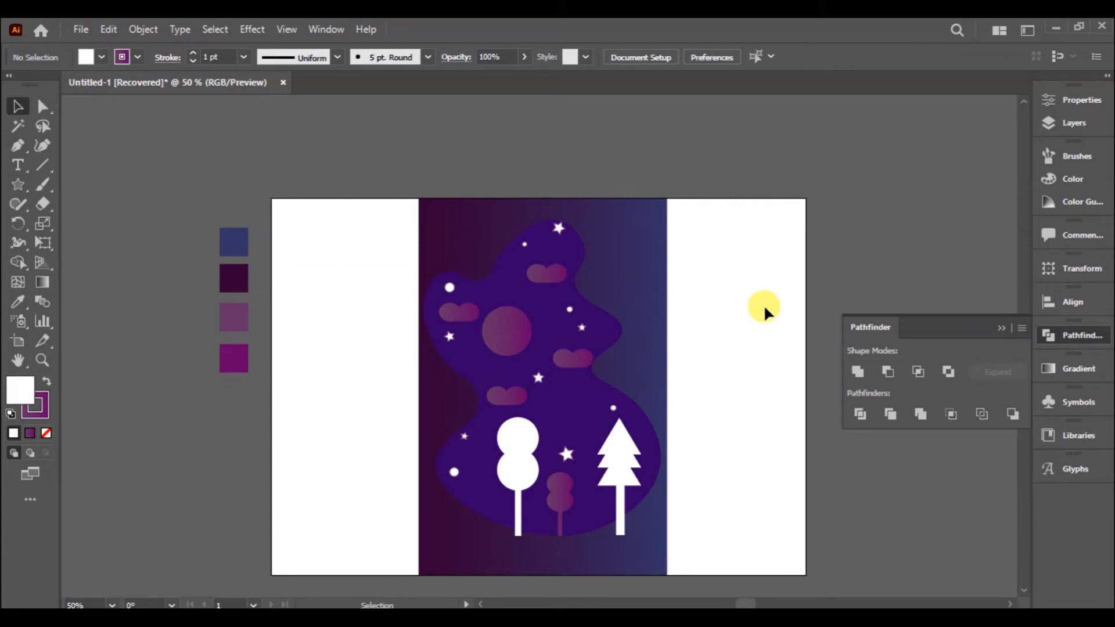
pyautogui.click(574, 283)
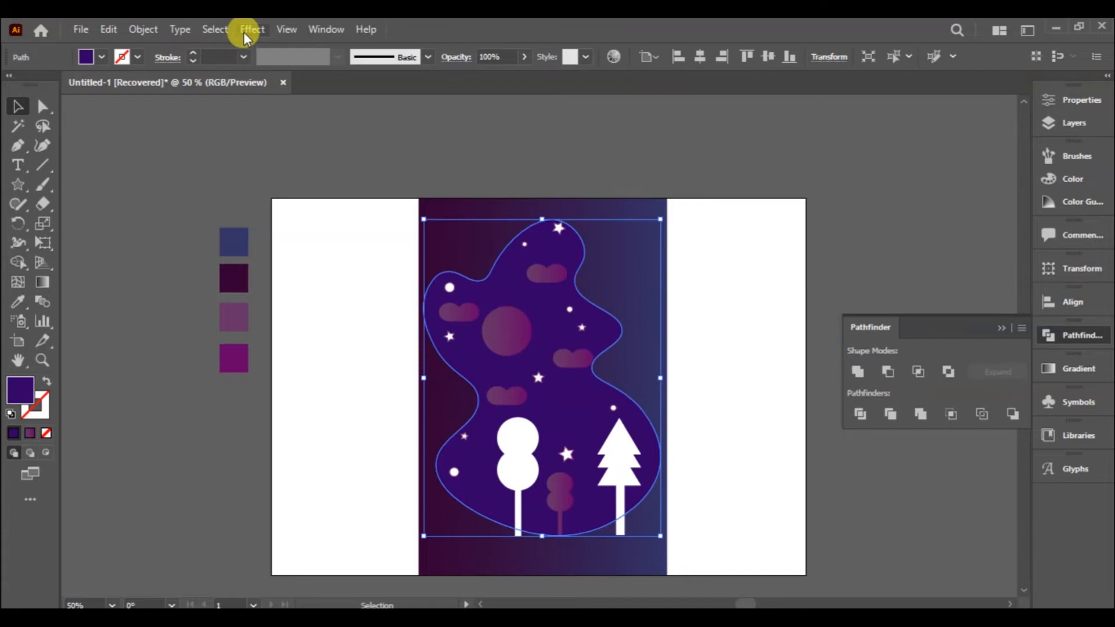
pyautogui.click(251, 29)
pyautogui.moveTo(356, 213)
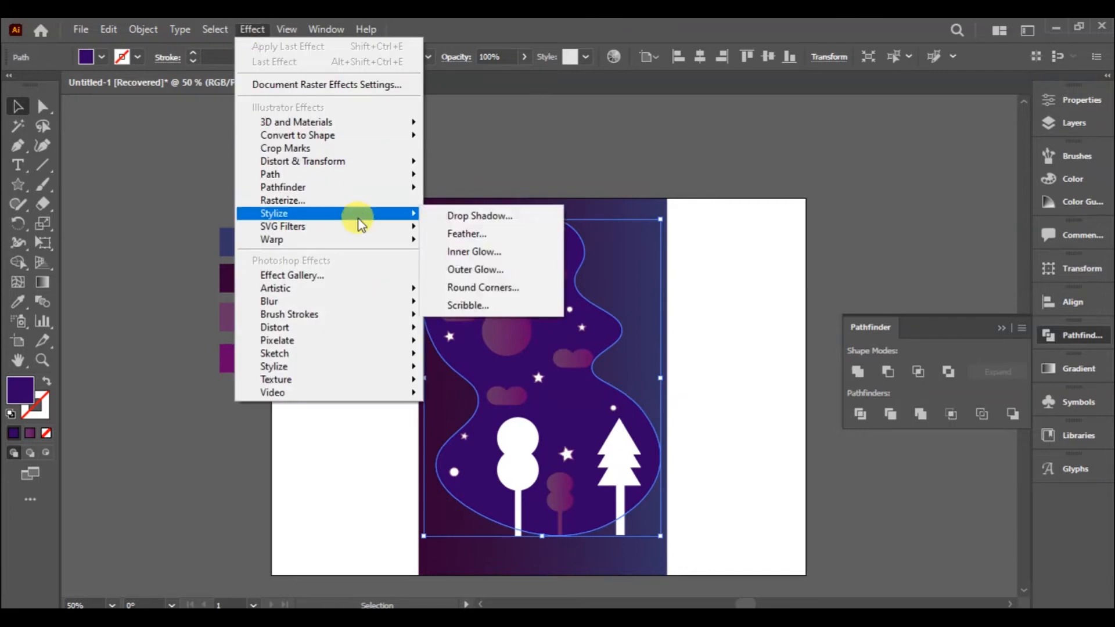
pyautogui.click(459, 214)
pyautogui.moveTo(291, 204); pyautogui.dragTo(194, 213)
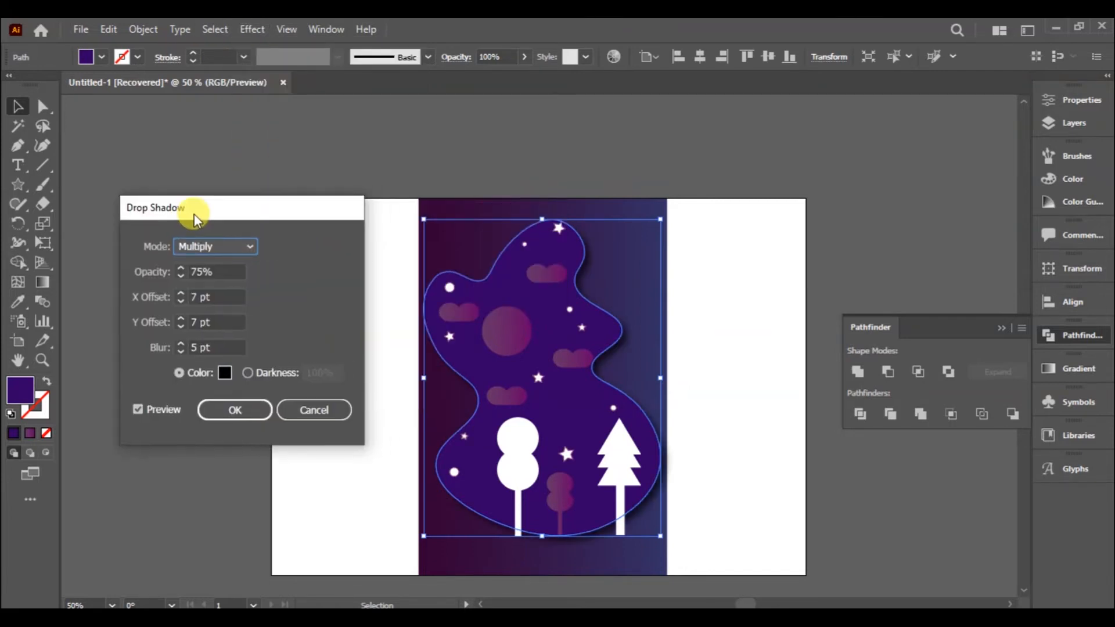
pyautogui.click(182, 297)
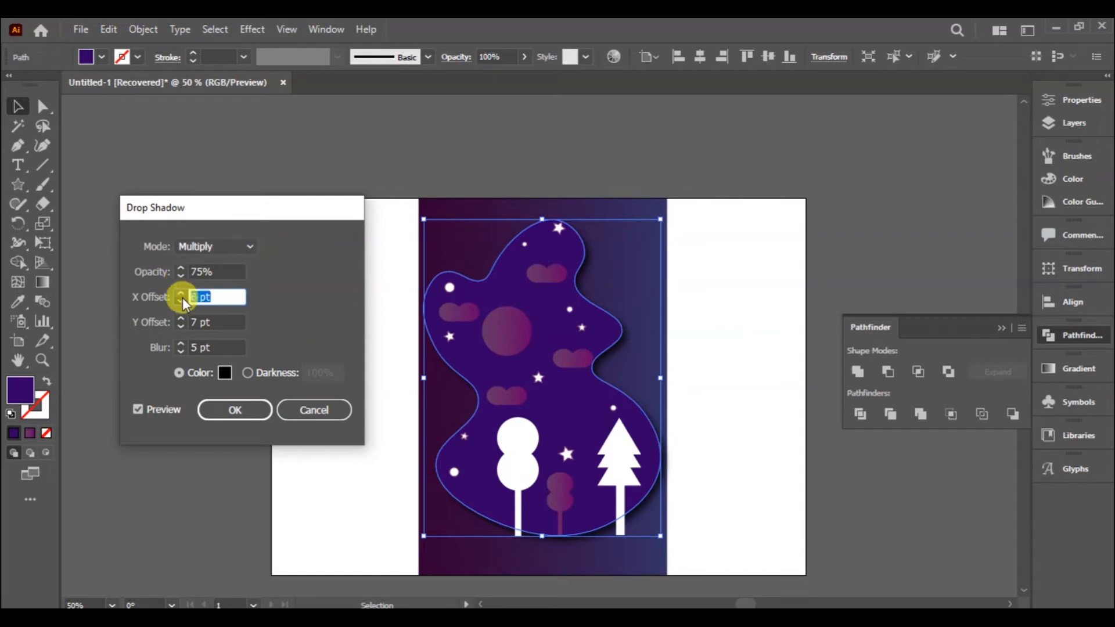
pyautogui.click(180, 302)
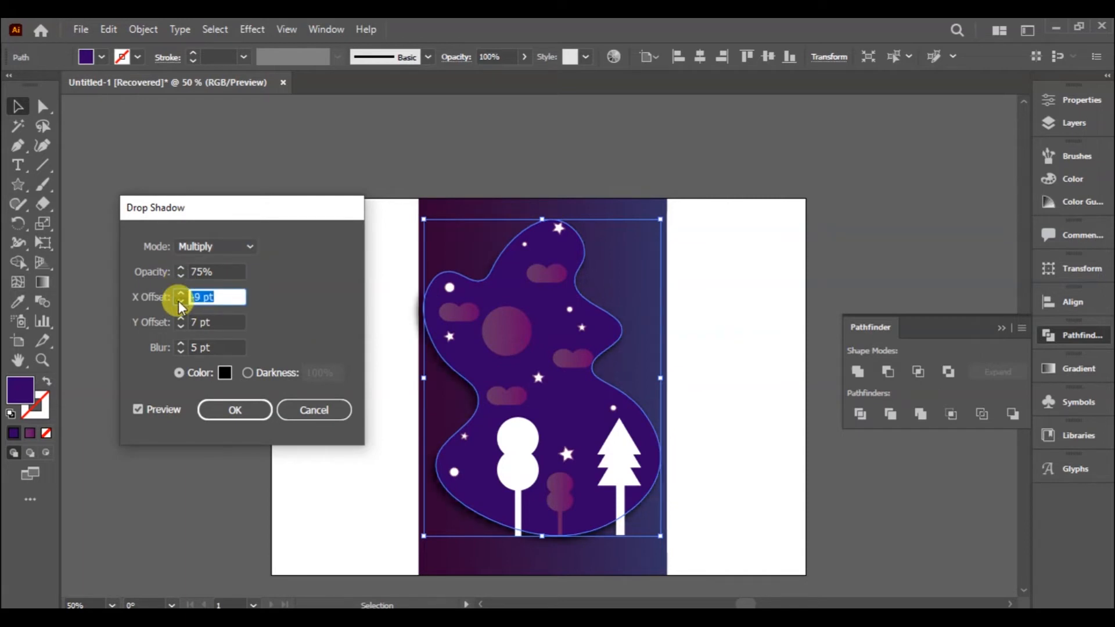
pyautogui.click(182, 344)
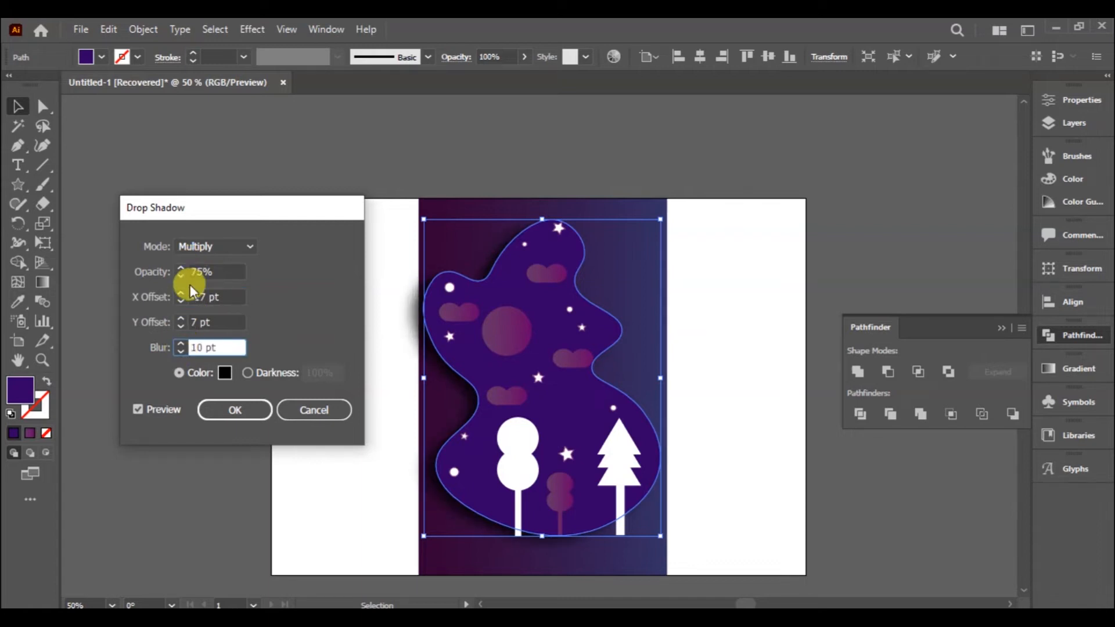
pyautogui.click(180, 319)
pyautogui.click(180, 319)
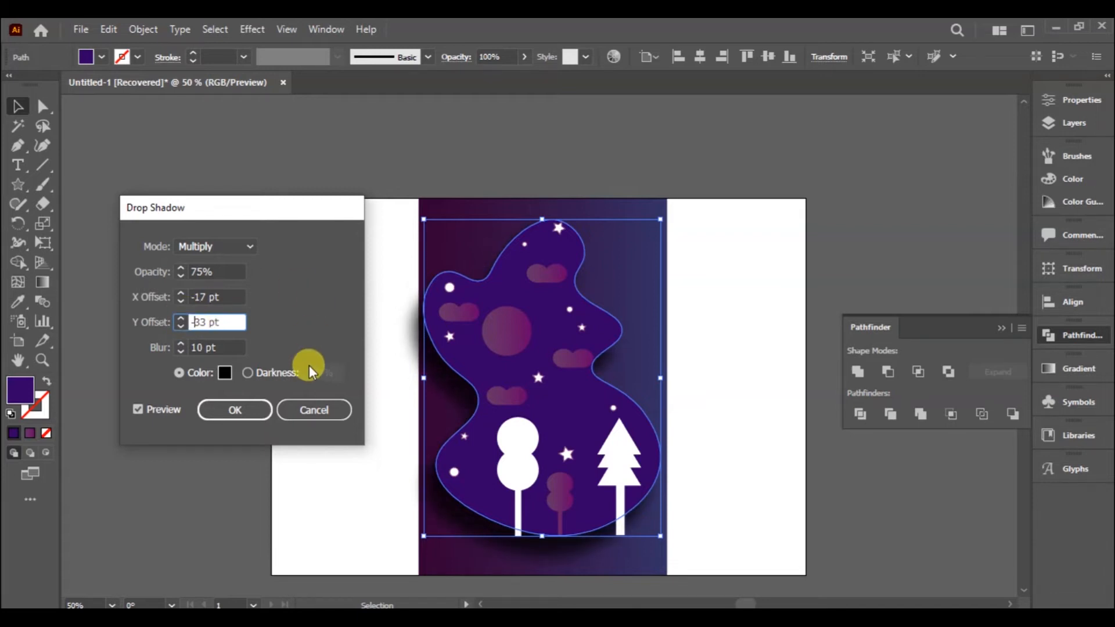
pyautogui.click(231, 292)
pyautogui.click(306, 406)
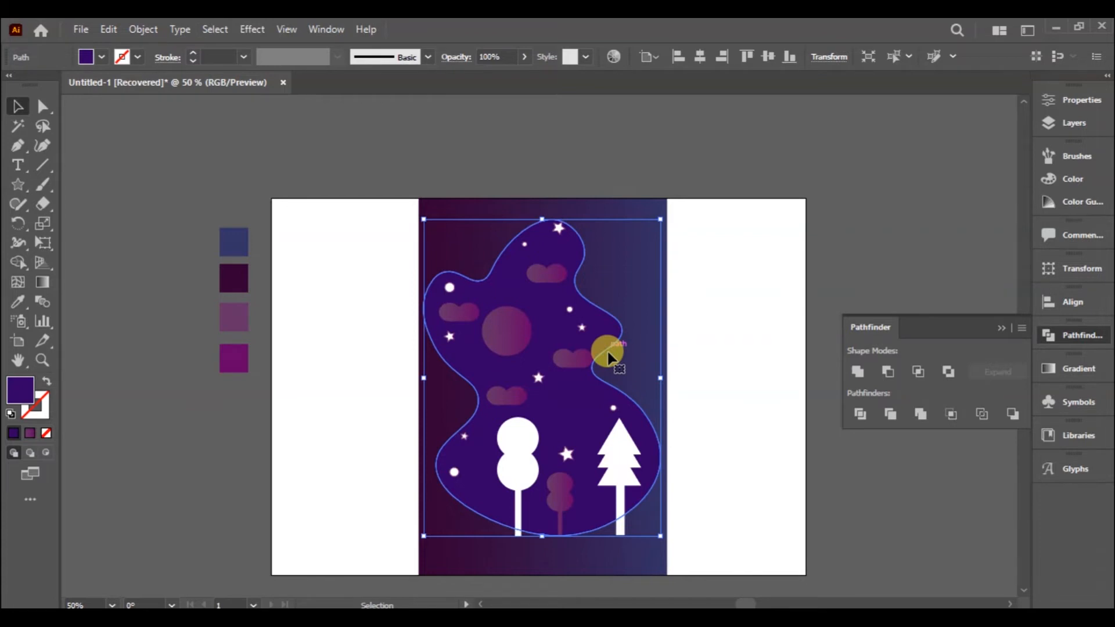
# Paste a copy of the purple blob in front, shrink it slightly, and add a drop shadow with a 16 pt X offset
pyautogui.hotkey('ctrl', 'f')
pyautogui.moveTo(658, 533); pyautogui.dragTo(649, 526)
pyautogui.click(249, 30)
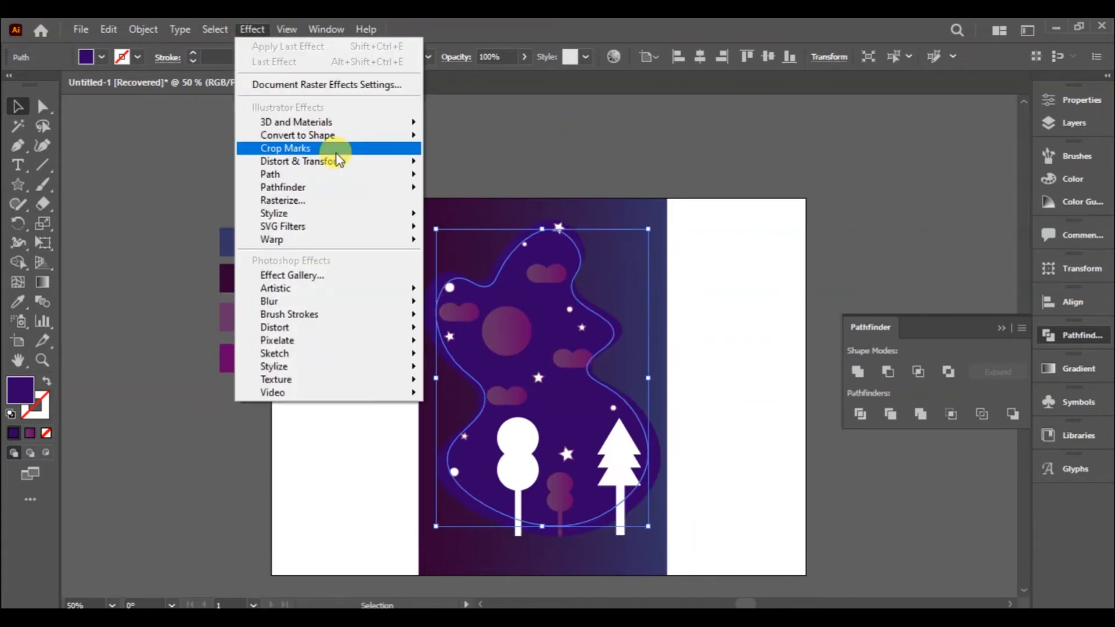
pyautogui.moveTo(400, 213)
pyautogui.click(455, 215)
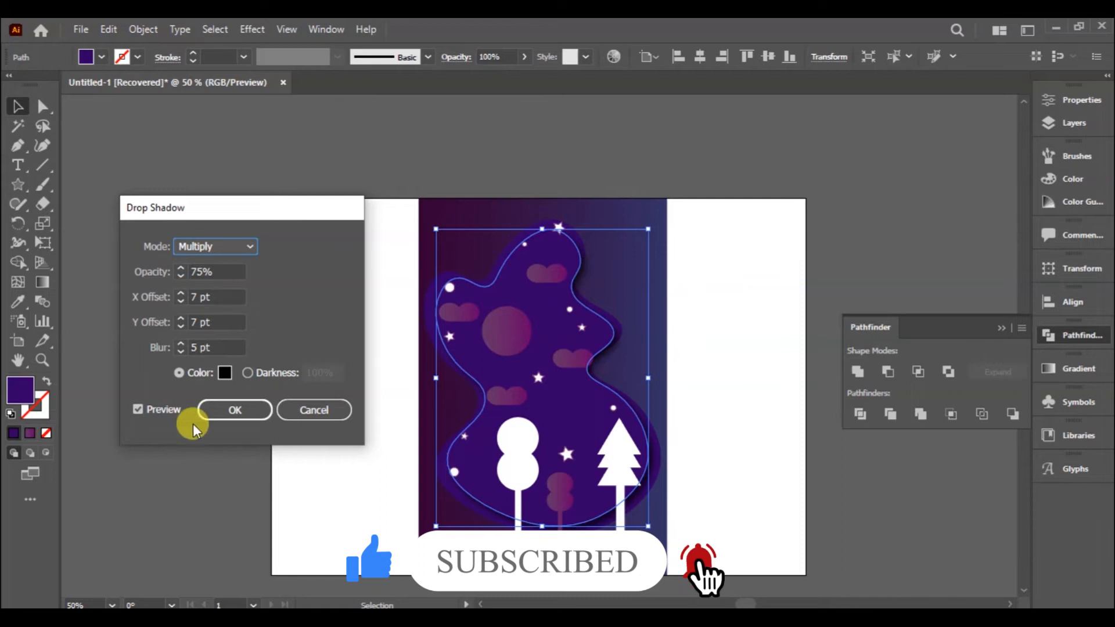
pyautogui.click(182, 297)
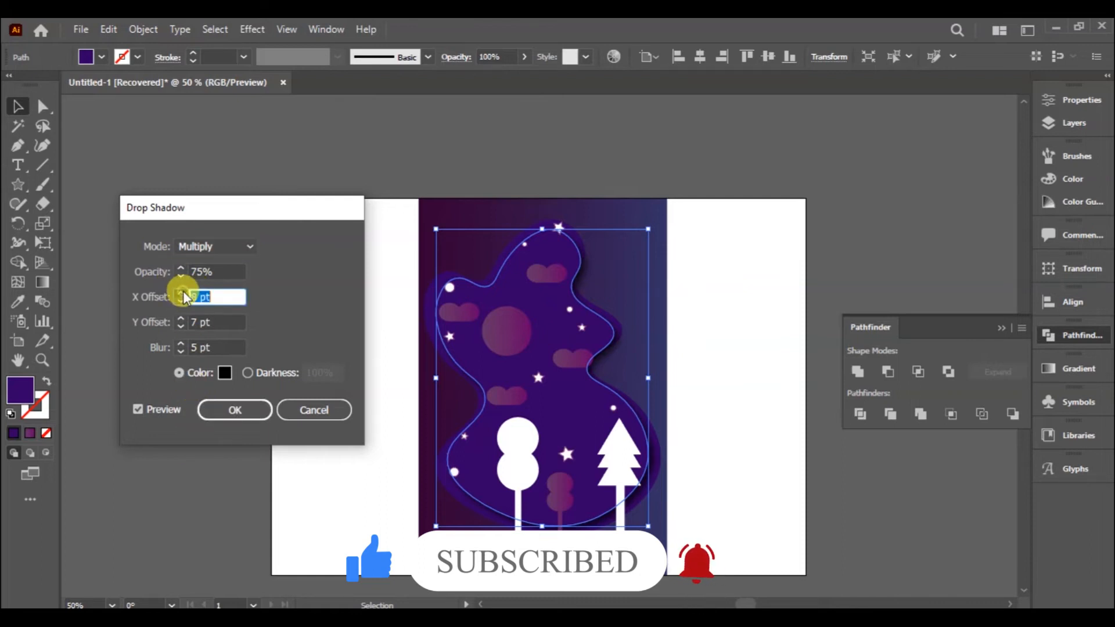
pyautogui.write('10')
pyautogui.press('Return')
pyautogui.click(728, 385)
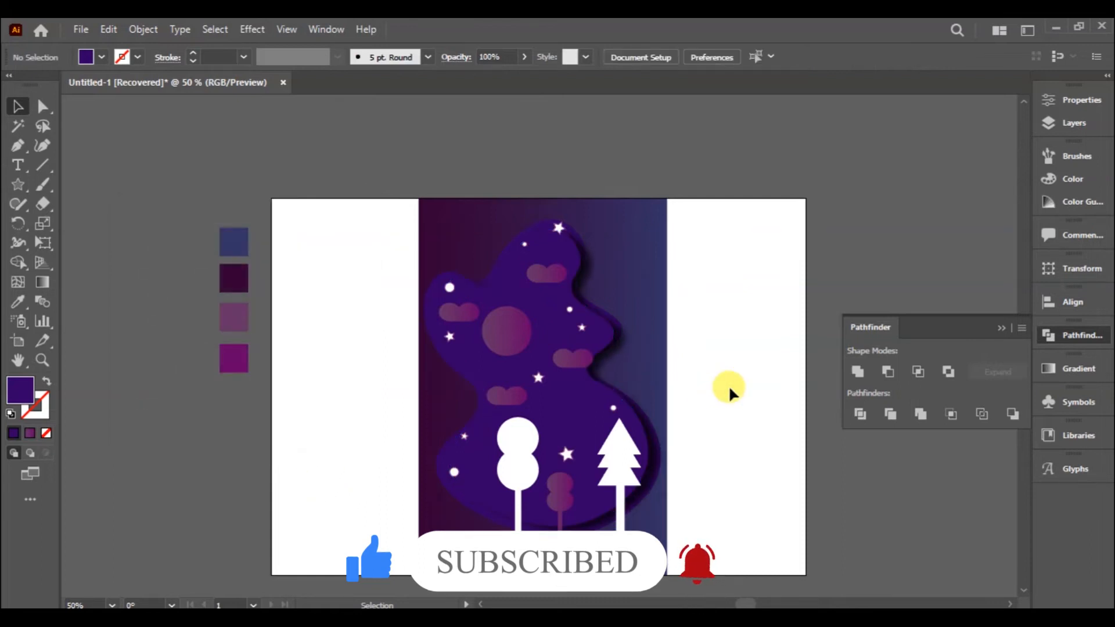
# Try an Inner Glow effect with an increased blur on the larger rear blob, and undo it
pyautogui.click(437, 341)
pyautogui.click(264, 29)
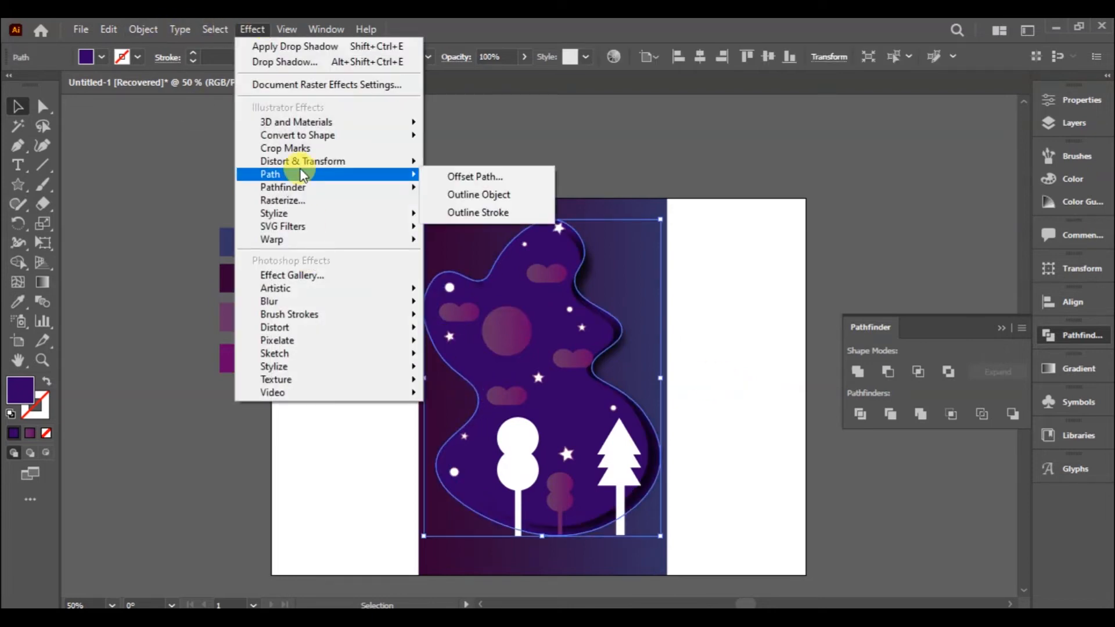
pyautogui.moveTo(400, 213)
pyautogui.click(446, 251)
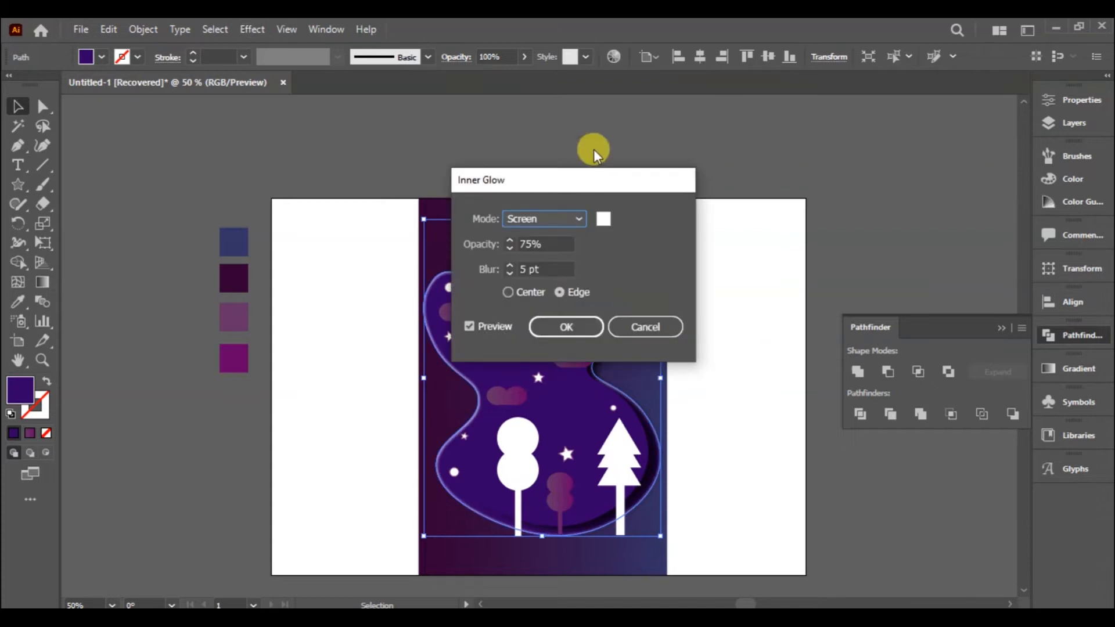
pyautogui.click(510, 265)
pyautogui.click(510, 265)
pyautogui.click(510, 265)
pyautogui.click(510, 265)
pyautogui.click(575, 326)
pyautogui.click(581, 326)
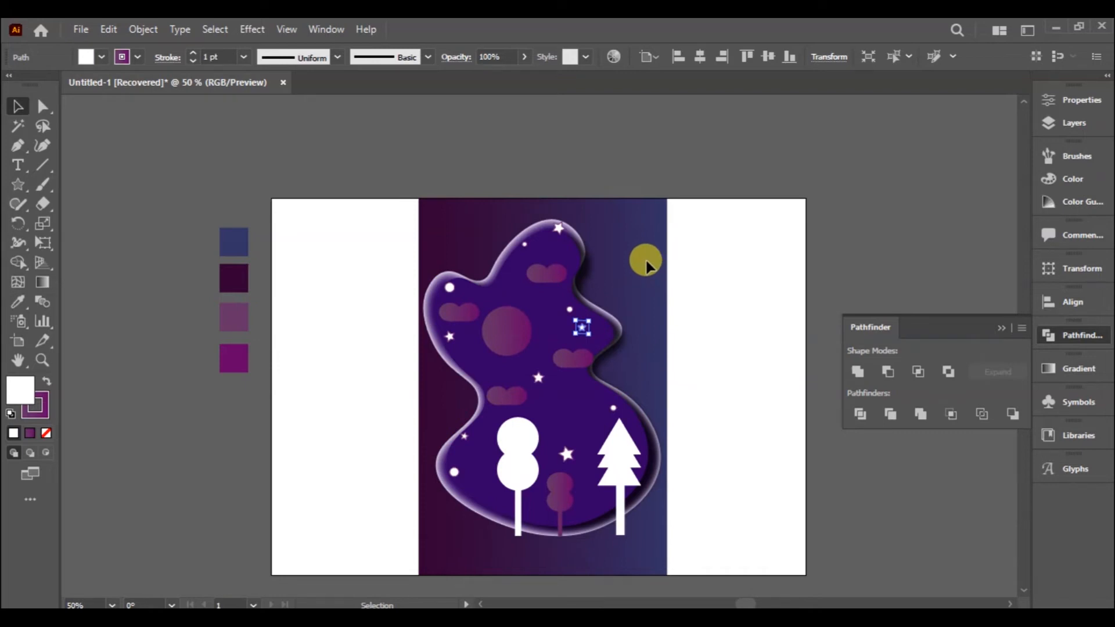
pyautogui.hotkey('ctrl', 'z')
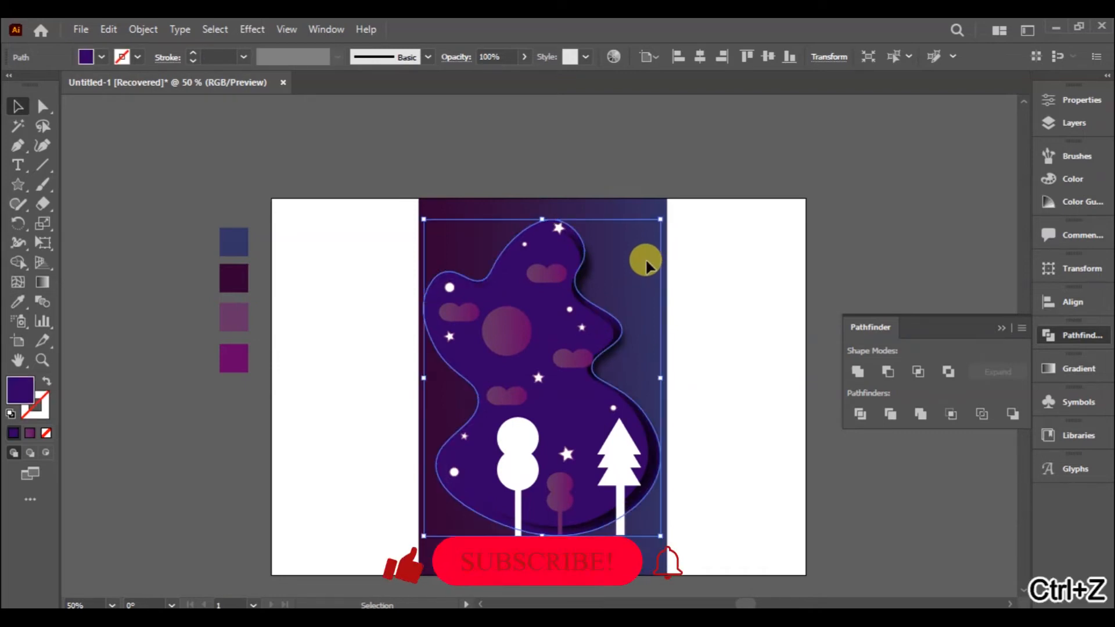
pyautogui.click(716, 273)
# Add a second Drop Shadow effect to the smaller front blob and set its mode to Normal
pyautogui.click(547, 349)
pyautogui.click(252, 29)
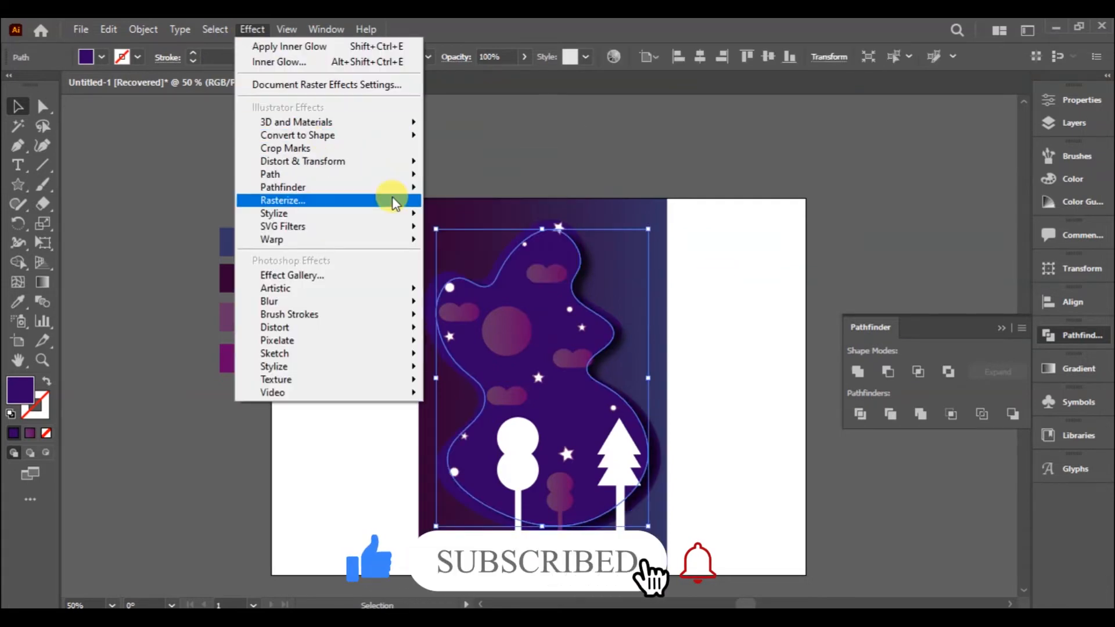
pyautogui.moveTo(415, 215)
pyautogui.click(474, 219)
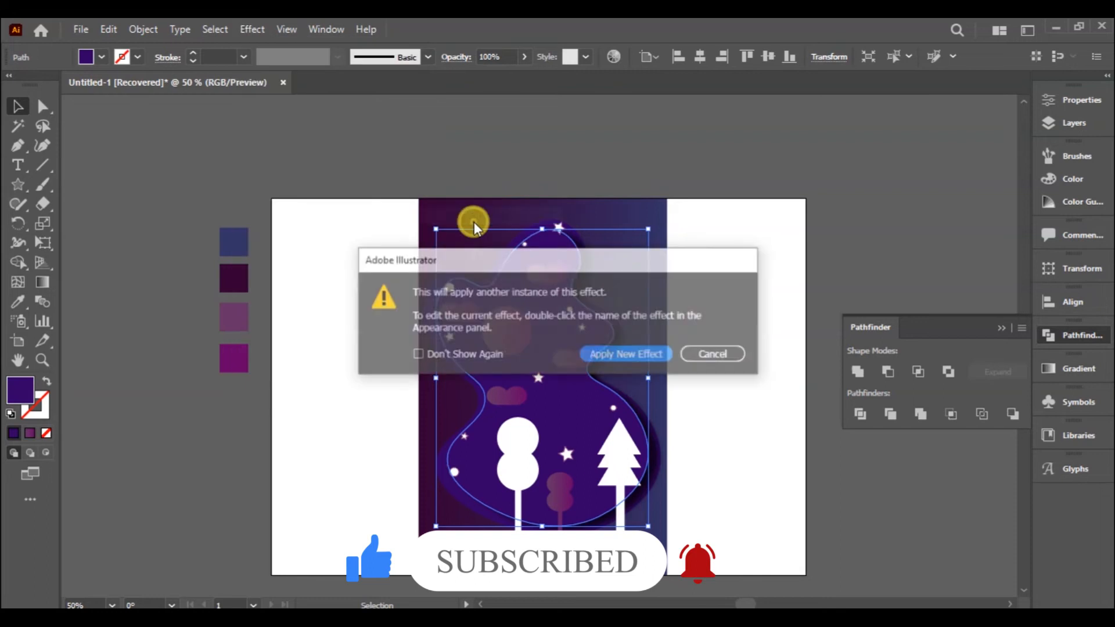
pyautogui.click(596, 353)
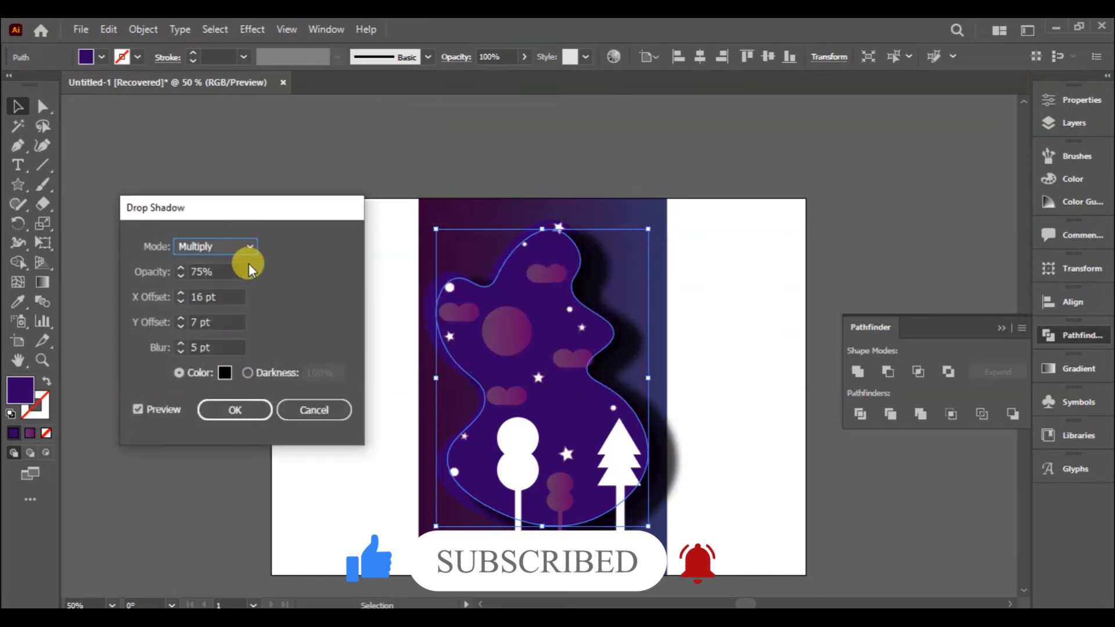
pyautogui.click(211, 248)
pyautogui.click(218, 264)
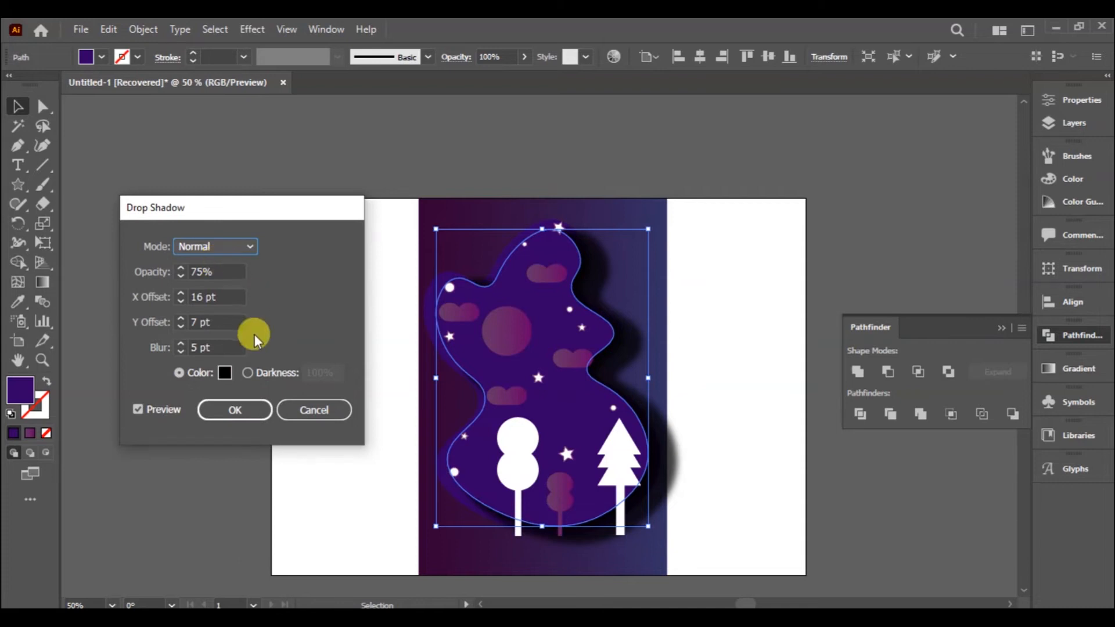
# Set the second shadow's X offset to -11 pt and apply it to the front blob
pyautogui.click(184, 304)
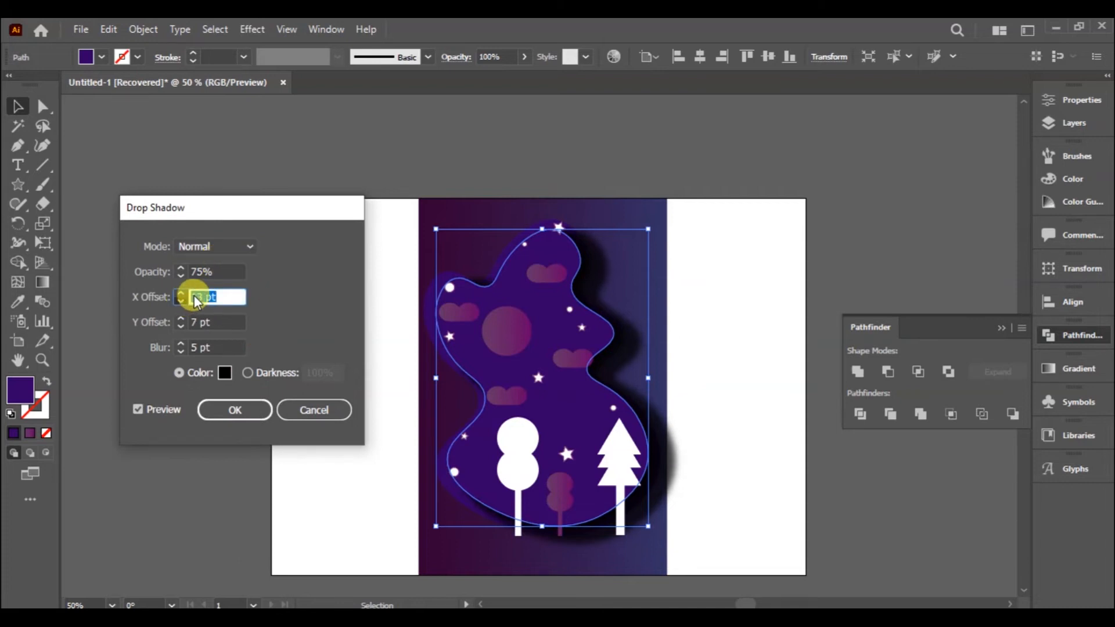
pyautogui.press('Down')
pyautogui.press('Down')
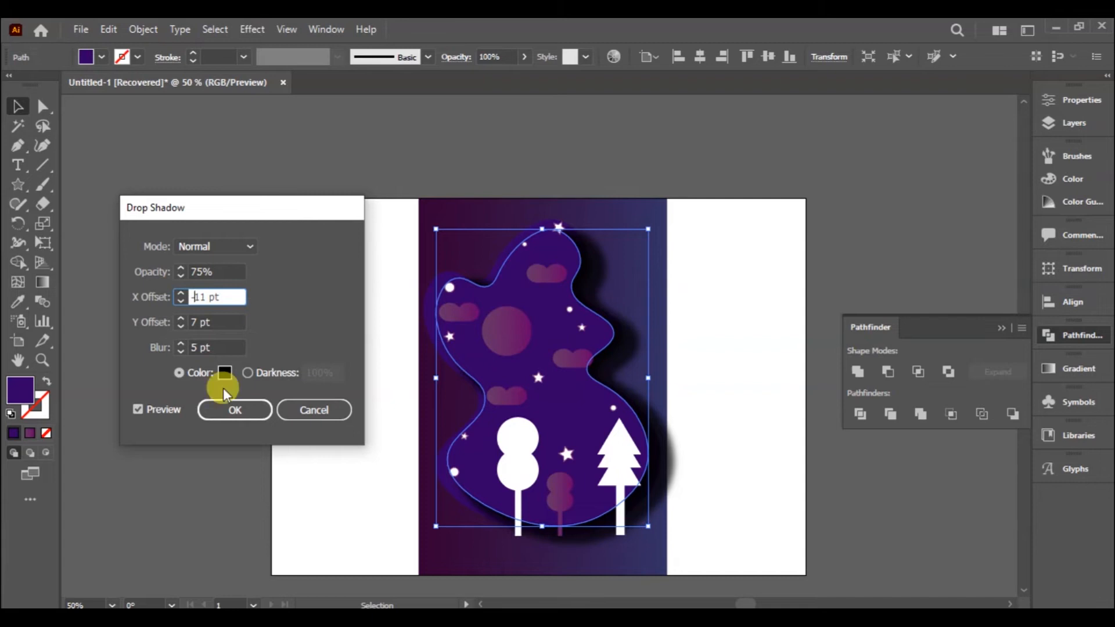
pyautogui.click(226, 321)
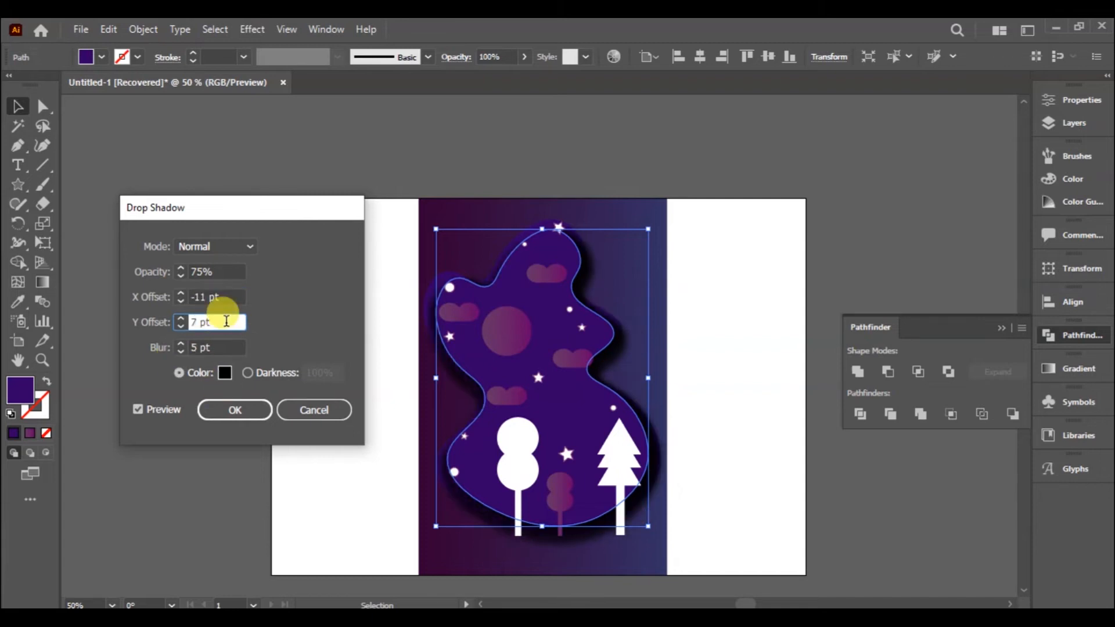
pyautogui.click(247, 410)
pyautogui.click(688, 344)
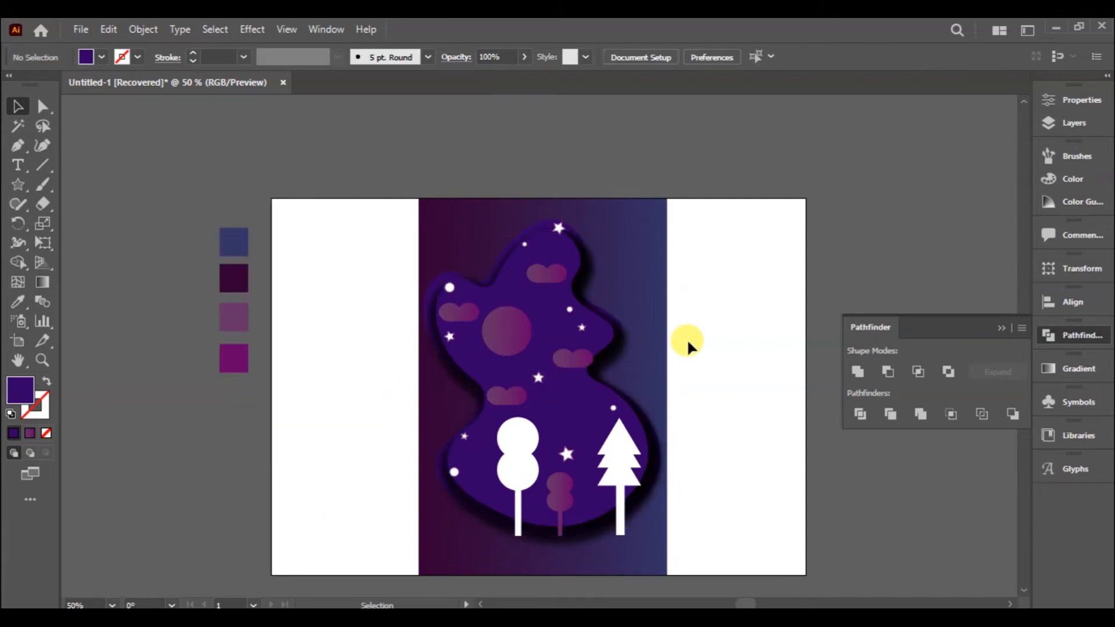
# Trim the parts of the three tree trunks that extend below the front blob's edge with Shape Builder
pyautogui.click(620, 508)
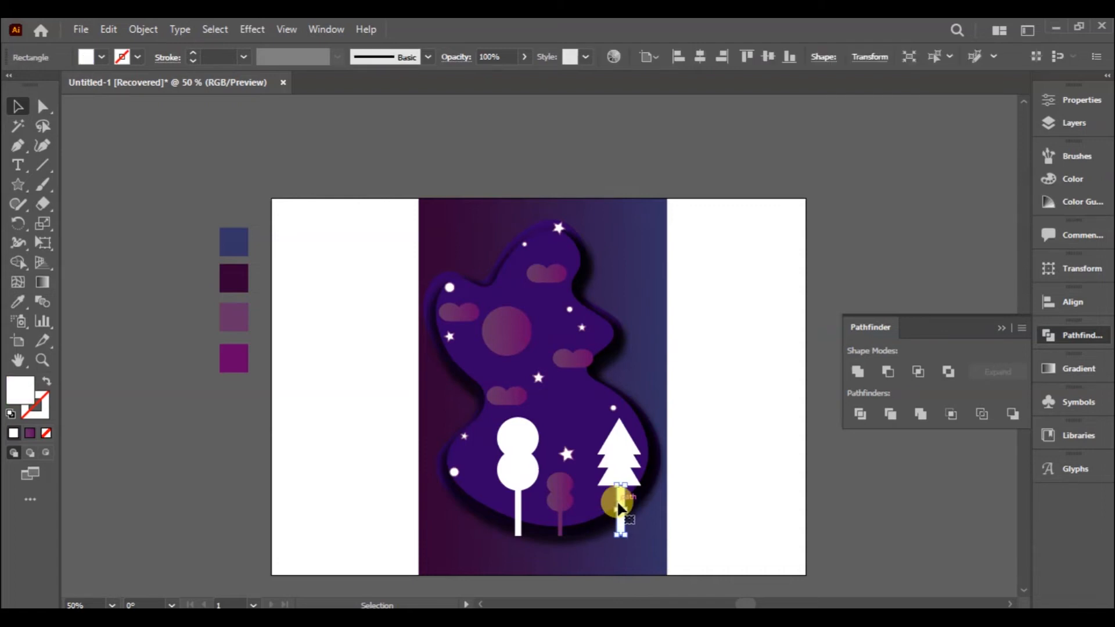
pyautogui.hotkey('ctrl', 'a')
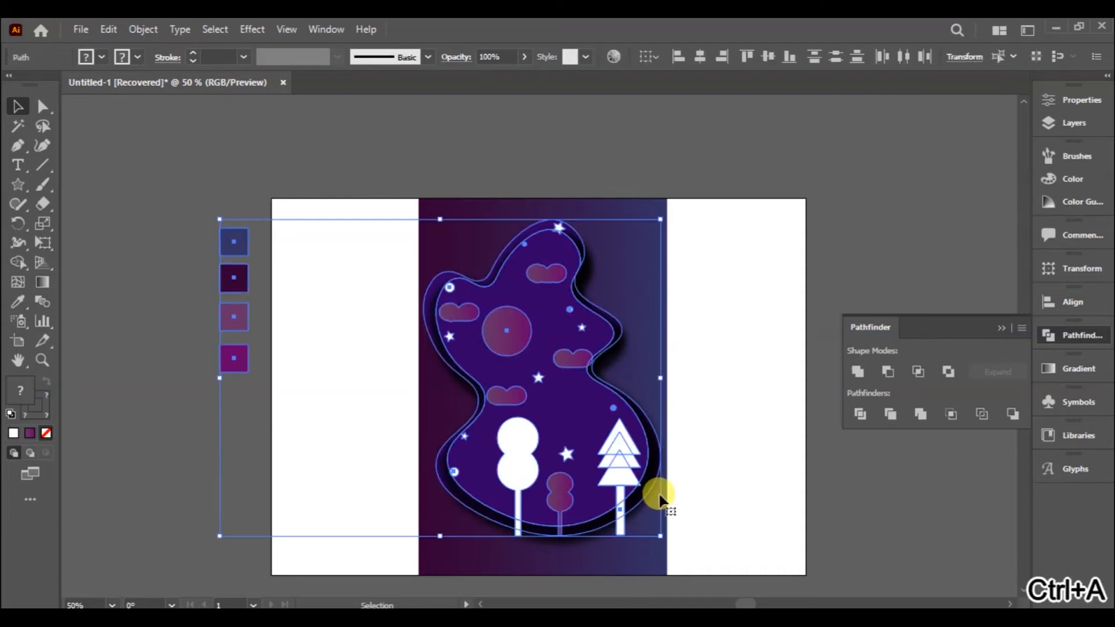
pyautogui.click(19, 261)
pyautogui.hotkey('ctrl', '+')
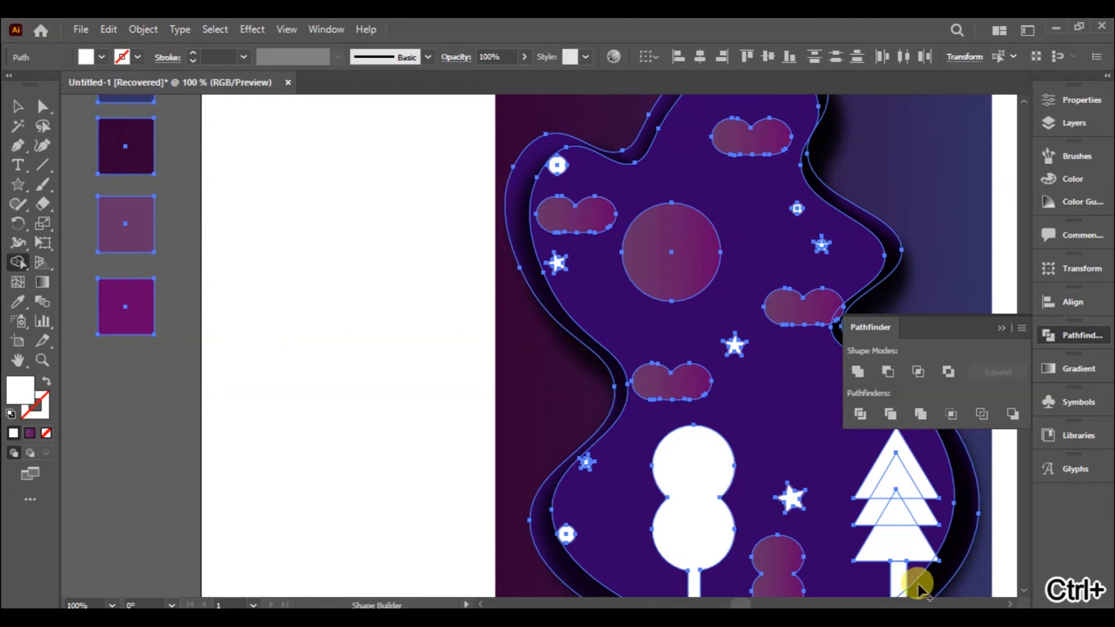
pyautogui.click(1001, 328)
pyautogui.scroll(-4, 1022, 592)
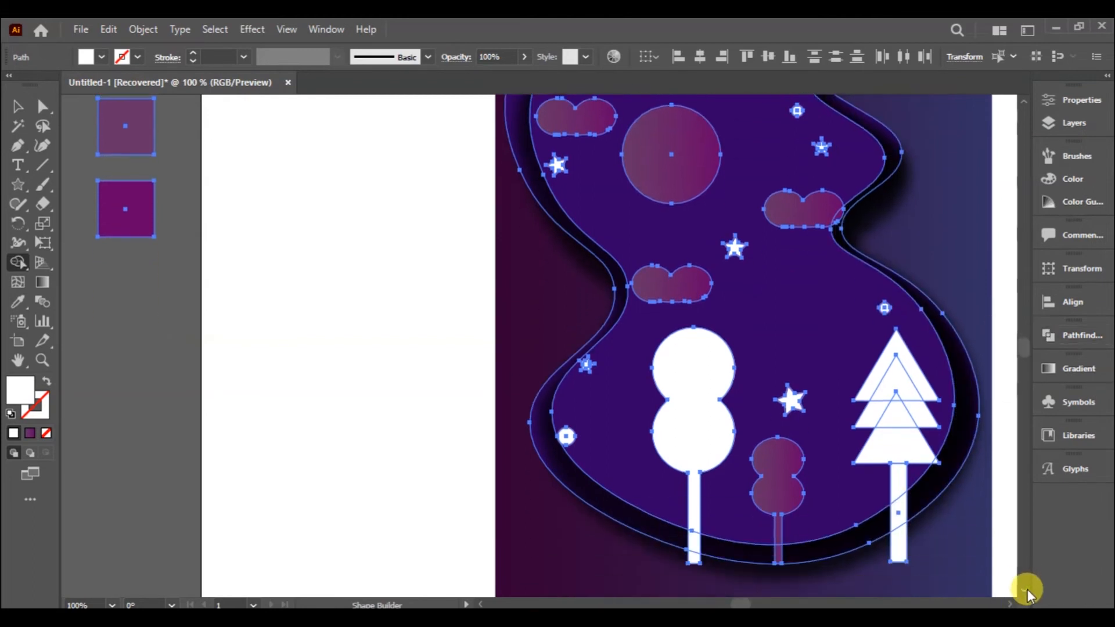
pyautogui.moveTo(694, 541)
pyautogui.mouseDown()
pyautogui.moveTo(905, 522)
pyautogui.moveTo(898, 486)
pyautogui.mouseUp()
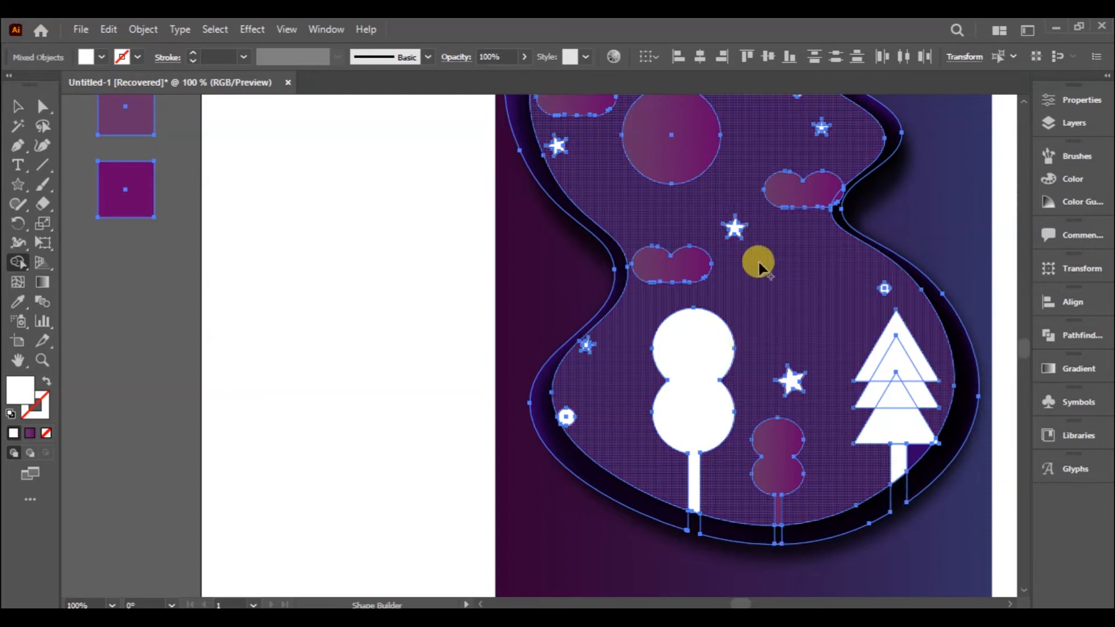
pyautogui.click(18, 106)
pyautogui.click(408, 328)
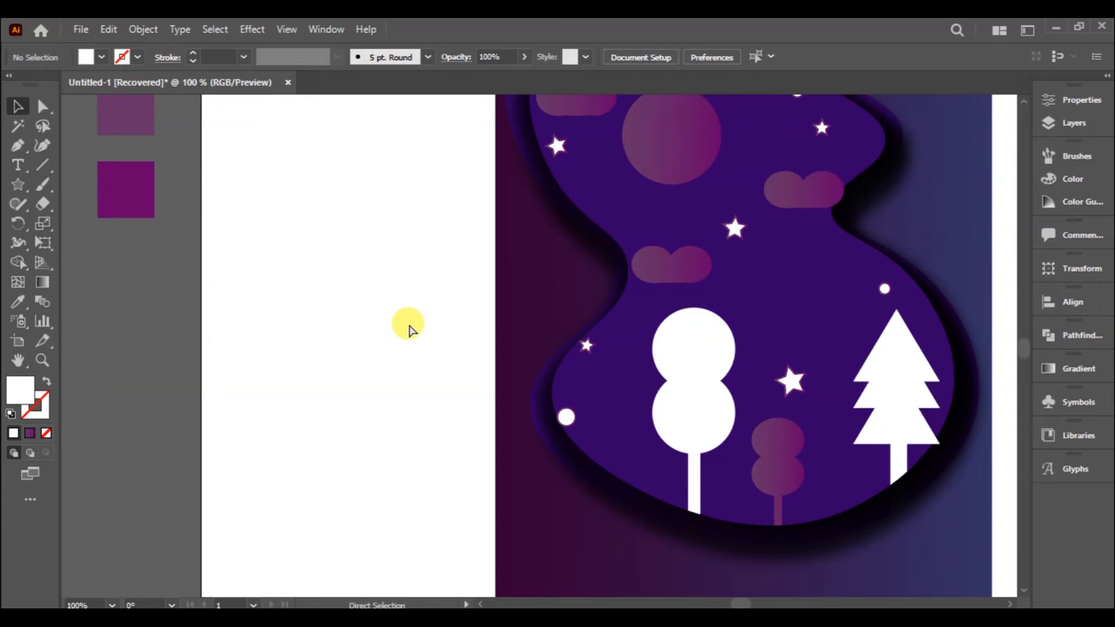
# Move the large round white tree slightly to the left inside the blob
pyautogui.hotkey('ctrl', '0')
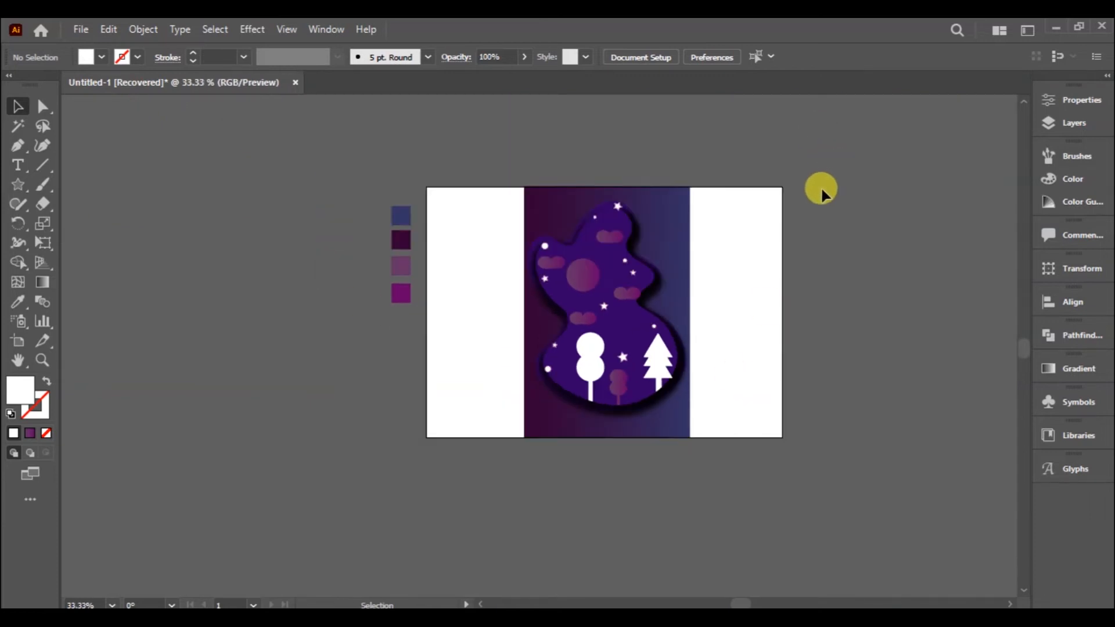
pyautogui.click(593, 363)
pyautogui.moveTo(608, 332); pyautogui.dragTo(592, 343)
pyautogui.click(757, 290)
# Apply an Outer Glow effect with a white glow colour in Screen mode to the moon
pyautogui.moveTo(600, 247); pyautogui.dragTo(572, 281)
pyautogui.click(252, 29)
pyautogui.moveTo(358, 219)
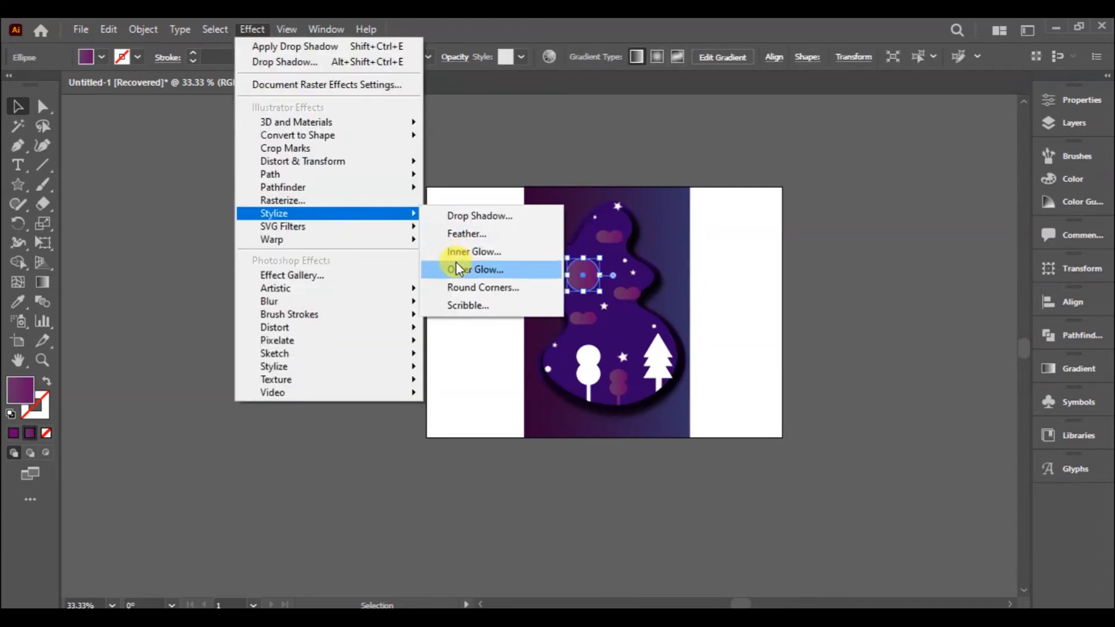
pyautogui.click(456, 269)
pyautogui.click(587, 297)
pyautogui.click(374, 364)
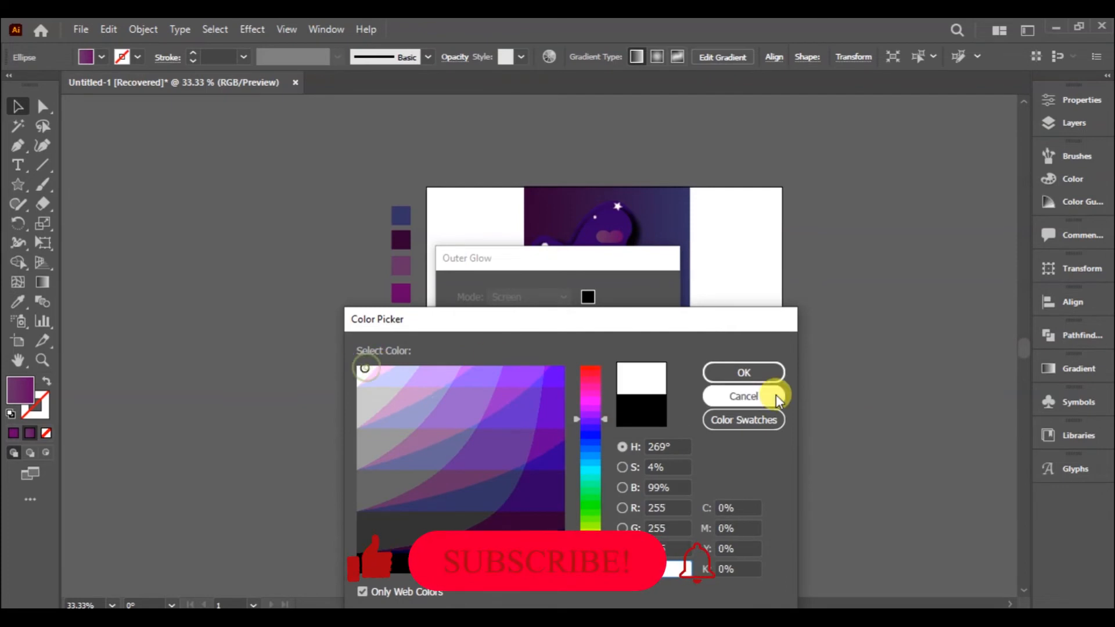
pyautogui.click(749, 370)
pyautogui.moveTo(566, 259); pyautogui.dragTo(308, 285)
pyautogui.click(302, 404)
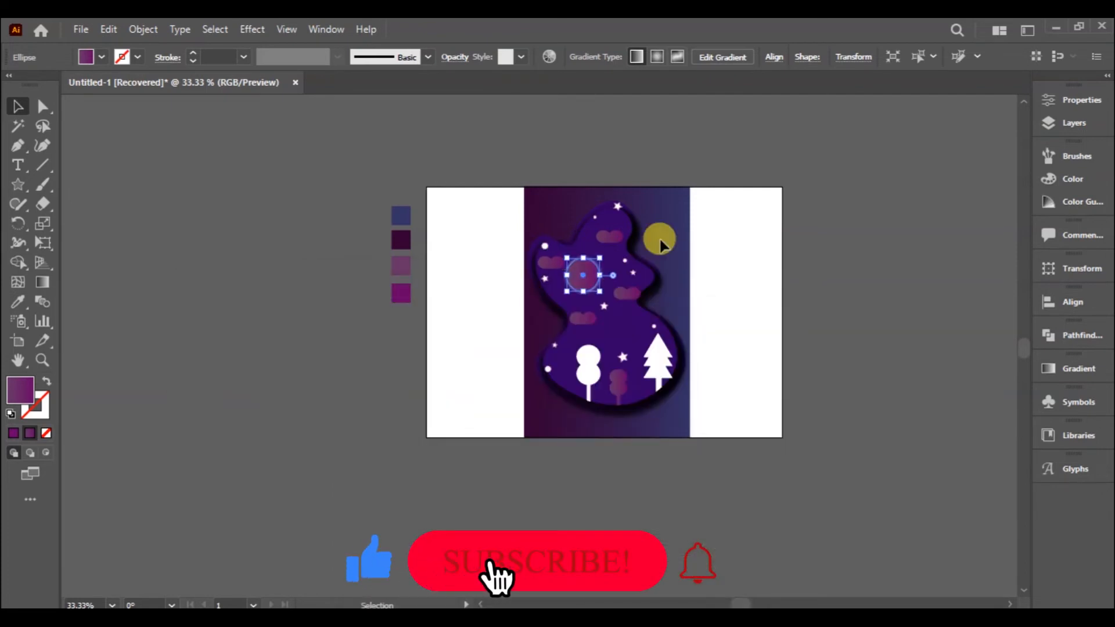
pyautogui.click(705, 245)
pyautogui.click(586, 274)
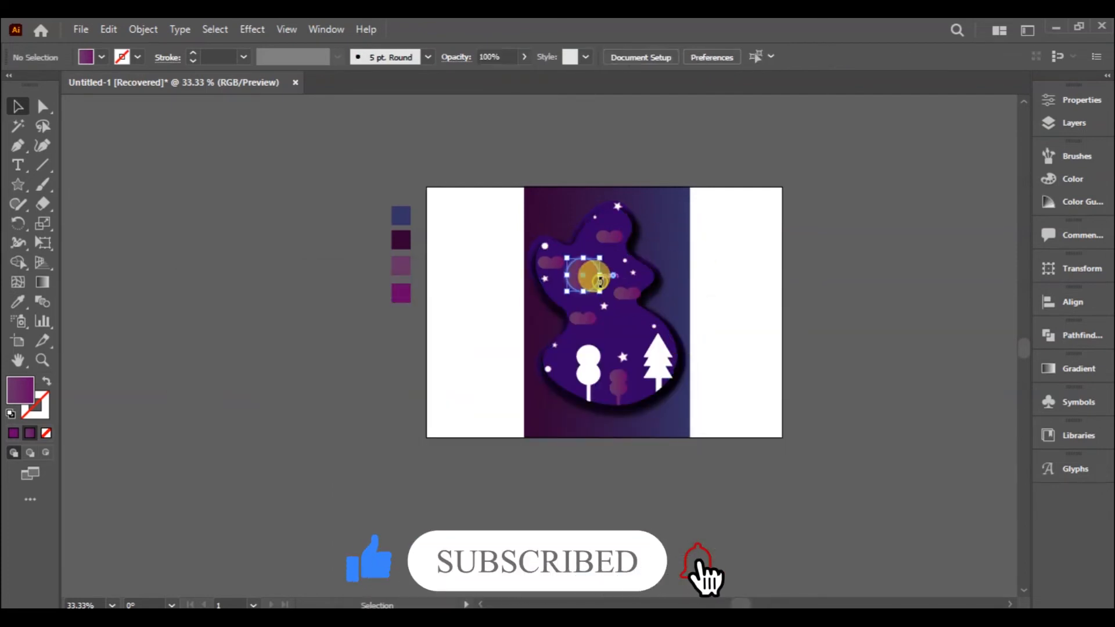
pyautogui.click(252, 29)
pyautogui.click(581, 26)
pyautogui.click(684, 266)
# Apply a white Outer Glow effect to all four clouds in Screen mode with 75% opacity and a 9 pt blur
pyautogui.click(582, 318)
pyautogui.keyDown('shift'); pyautogui.click(626, 292); pyautogui.keyUp('shift')
pyautogui.keyDown('shift'); pyautogui.click(609, 236); pyautogui.keyUp('shift')
pyautogui.keyDown('shift'); pyautogui.click(551, 263); pyautogui.keyUp('shift')
pyautogui.click(252, 29)
pyautogui.moveTo(385, 214)
pyautogui.click(456, 269)
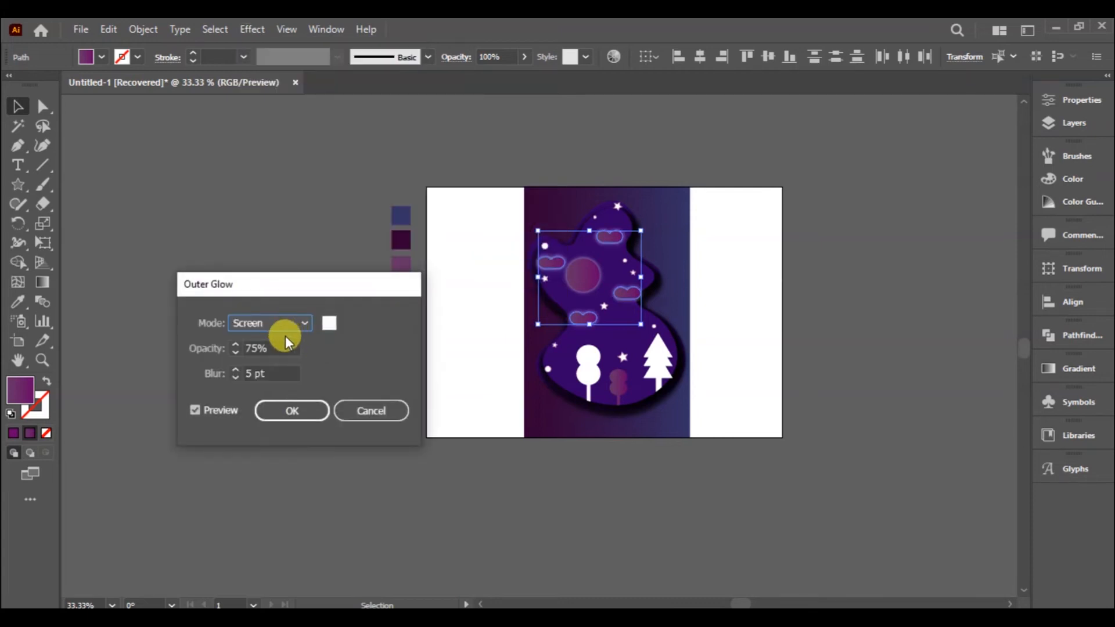
pyautogui.click(238, 371)
pyautogui.press('Return')
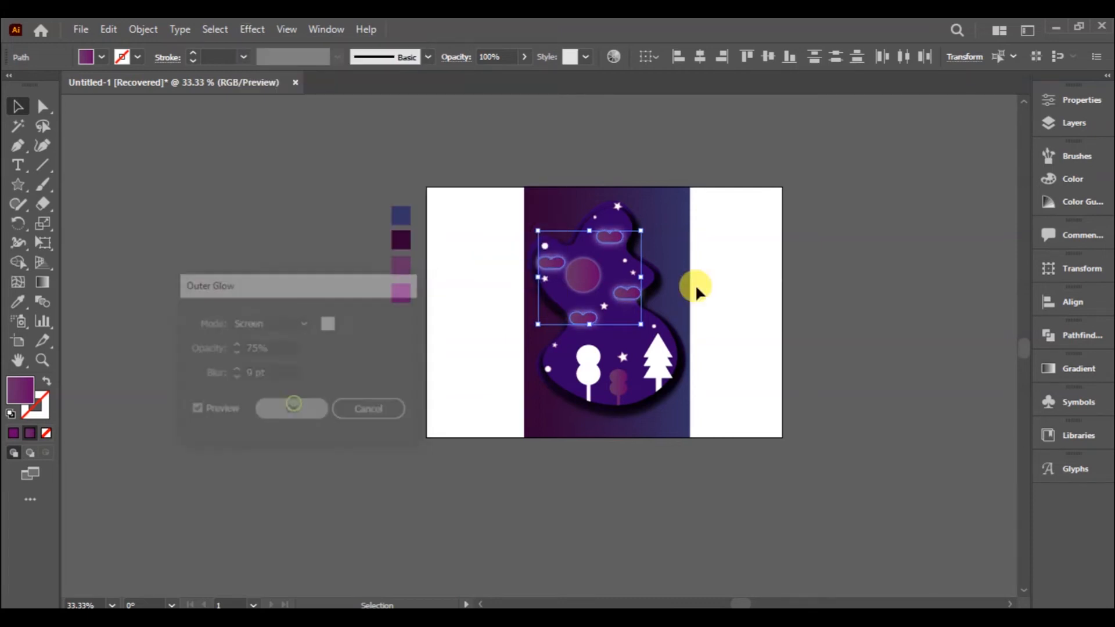
# Move the moon slightly up and left so it overlaps the neighbouring cloud
pyautogui.click(781, 301)
pyautogui.moveTo(579, 278); pyautogui.dragTo(576, 267)
pyautogui.click(708, 340)
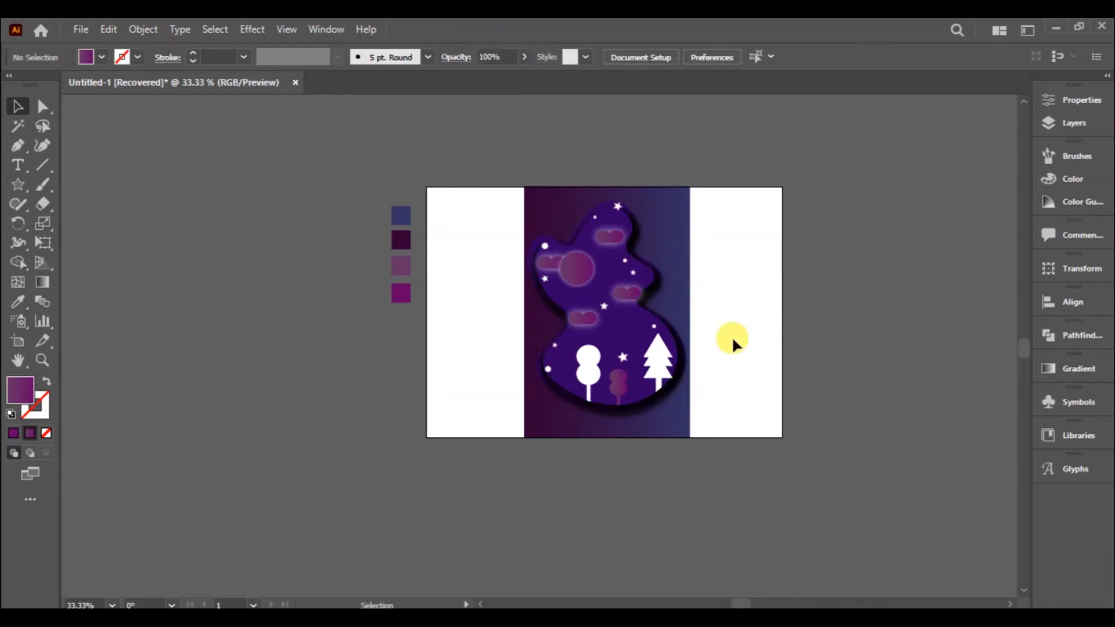
# Remove the colour reference squares beside the artboard and move the top star, left star and lower-left dot inward from the blob's edge
pyautogui.hotkey('ctrl', 'a')
pyautogui.click(480, 146)
pyautogui.moveTo(617, 206); pyautogui.dragTo(613, 216)
pyautogui.moveTo(543, 377); pyautogui.dragTo(557, 370)
pyautogui.moveTo(545, 279); pyautogui.dragTo(555, 286)
pyautogui.click(733, 312)
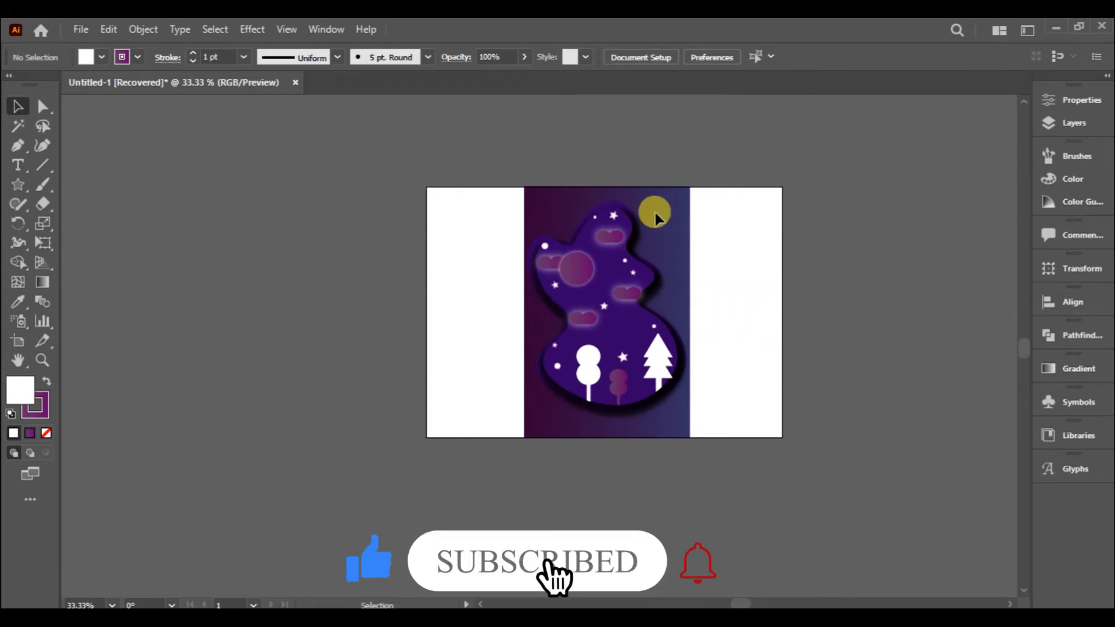
# Group the blob artwork, scale it down slightly, and reposition it to leave space beneath it on the gradient background
pyautogui.hotkey('ctrl', 'a')
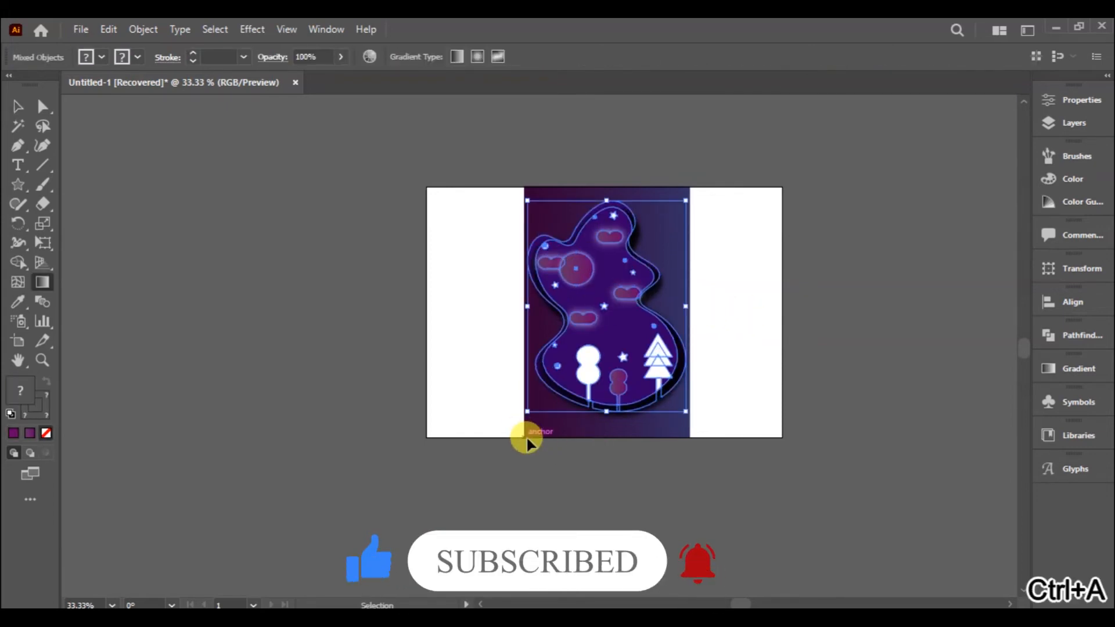
pyautogui.hotkey('ctrl', 'g')
pyautogui.press('g')
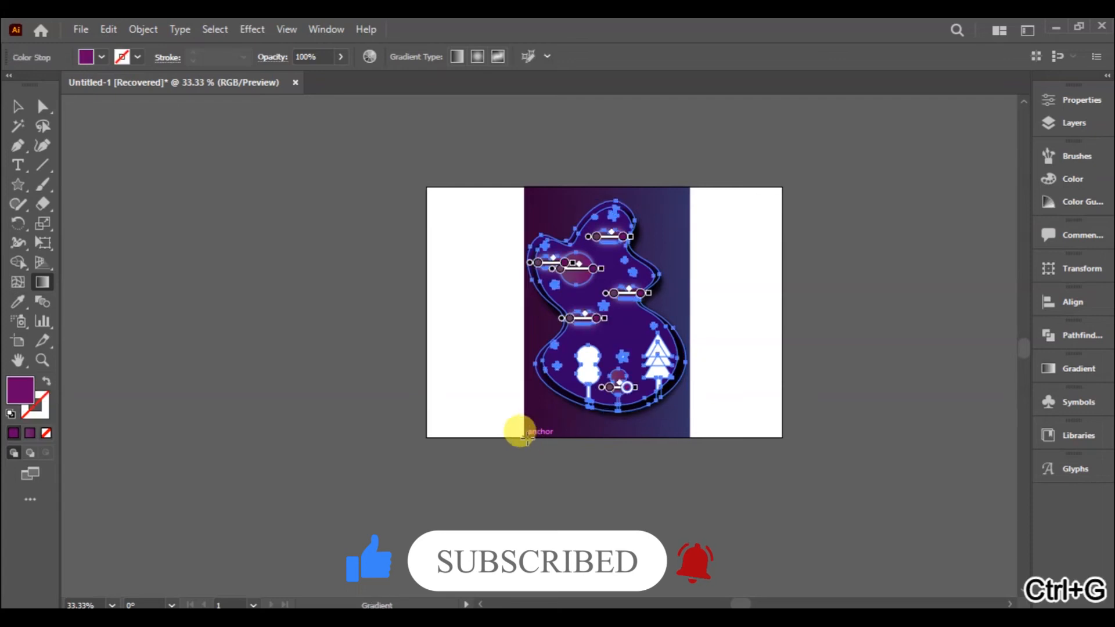
pyautogui.click(18, 107)
pyautogui.moveTo(675, 401); pyautogui.dragTo(657, 373)
pyautogui.moveTo(612, 325); pyautogui.dragTo(635, 330)
pyautogui.moveTo(628, 330); pyautogui.dragTo(629, 331)
pyautogui.click(761, 349)
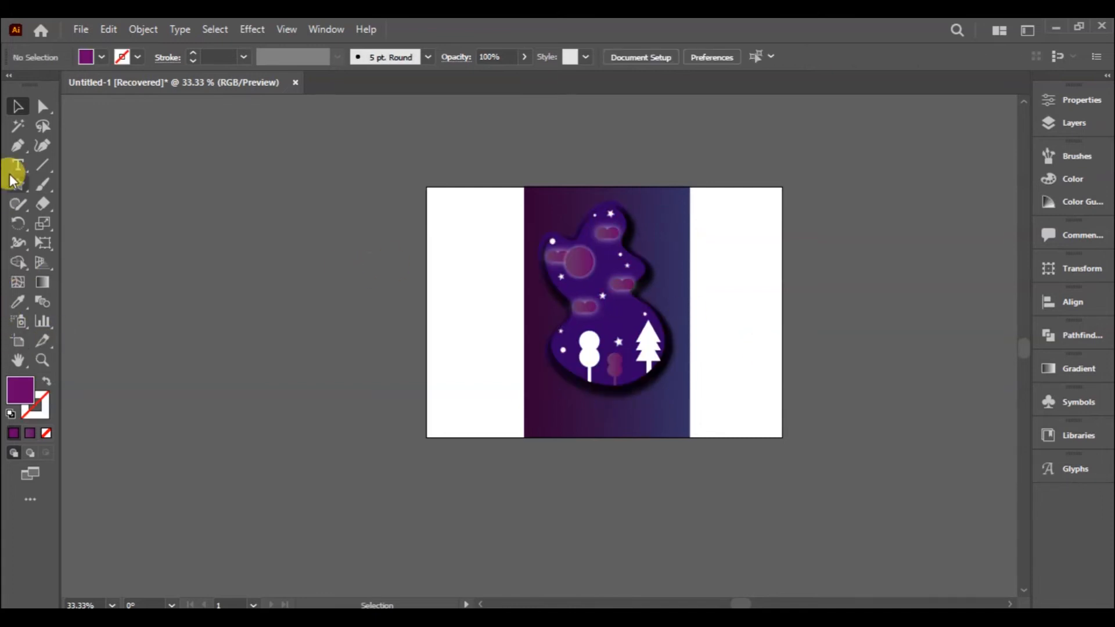
# Add the title text DREAM below the blob in white, using Panton Black Caps at 36 pt
pyautogui.press('t')
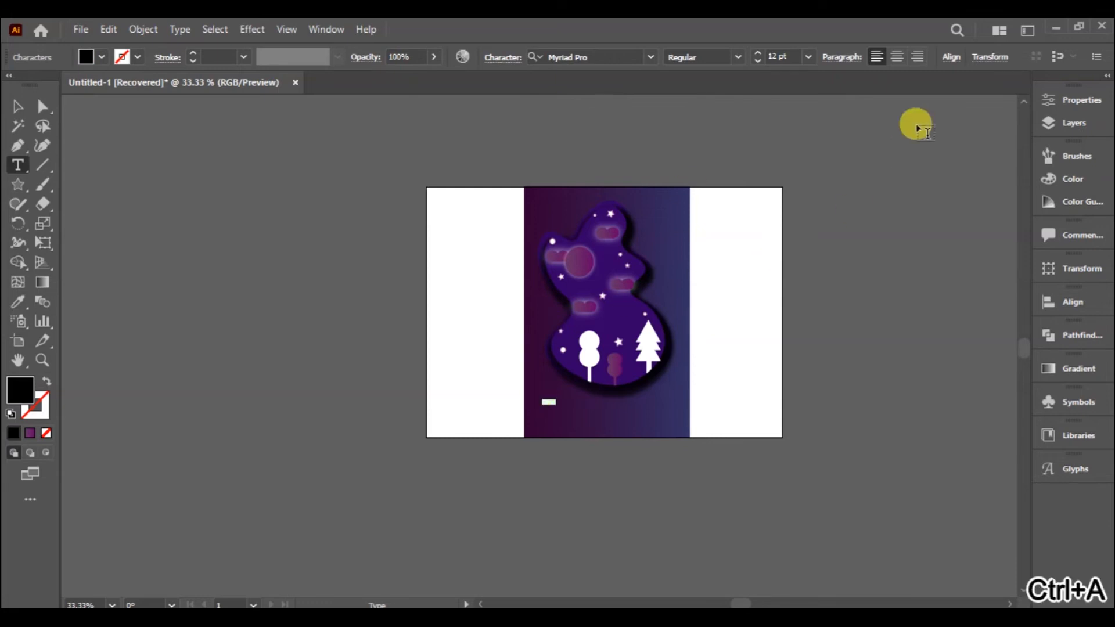
pyautogui.click(1097, 99)
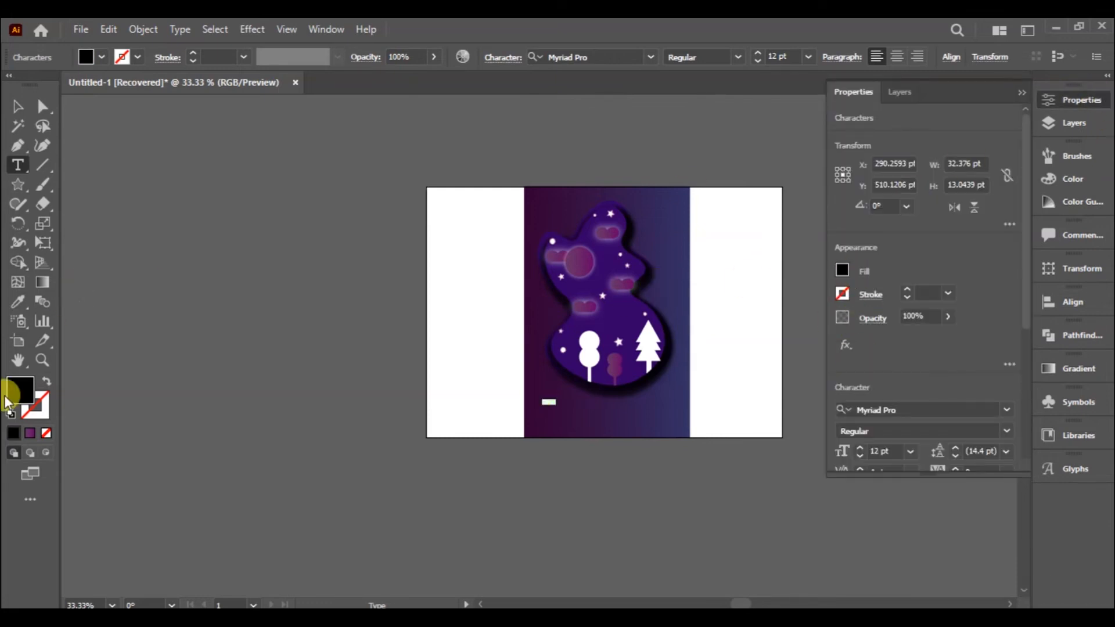
pyautogui.doubleClick(26, 403)
pyautogui.click(366, 373)
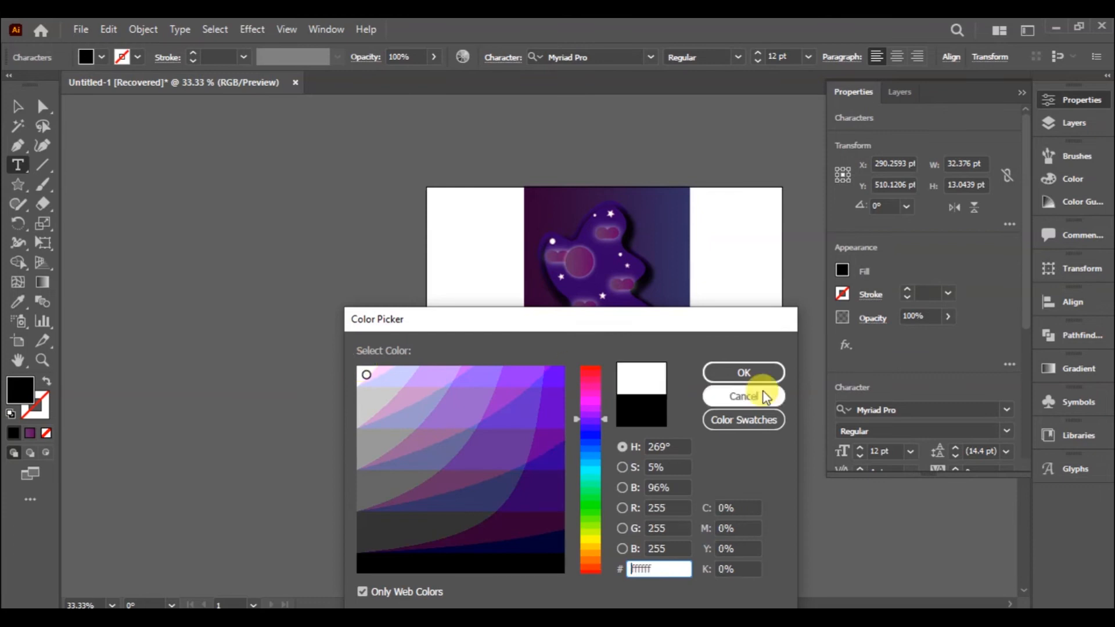
pyautogui.click(746, 374)
pyautogui.click(952, 406)
pyautogui.write('panton')
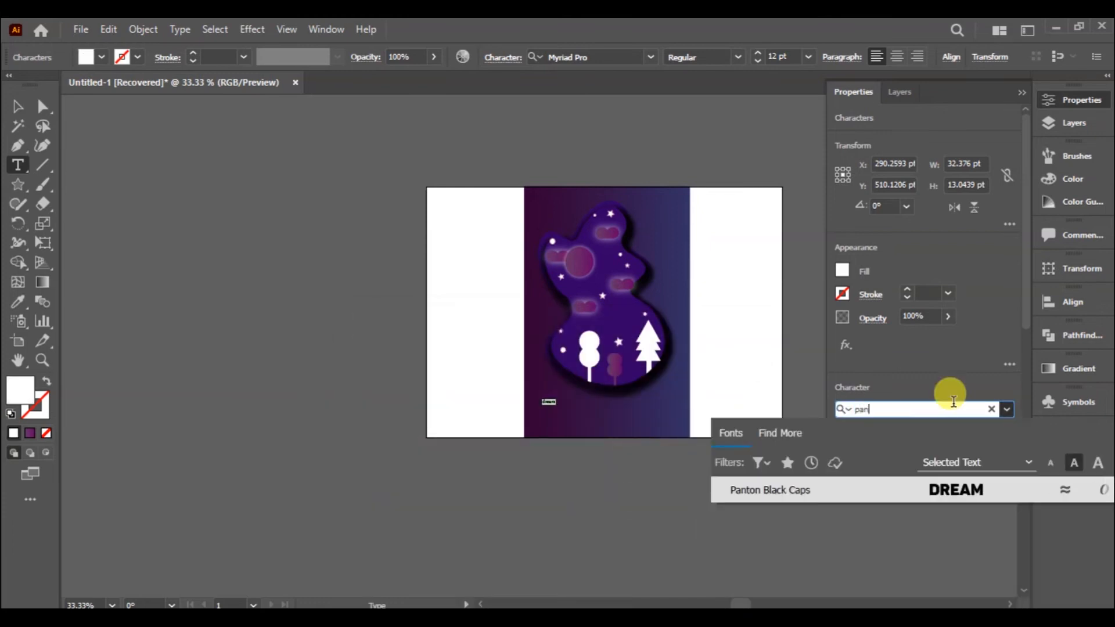
pyautogui.click(903, 494)
pyautogui.click(910, 451)
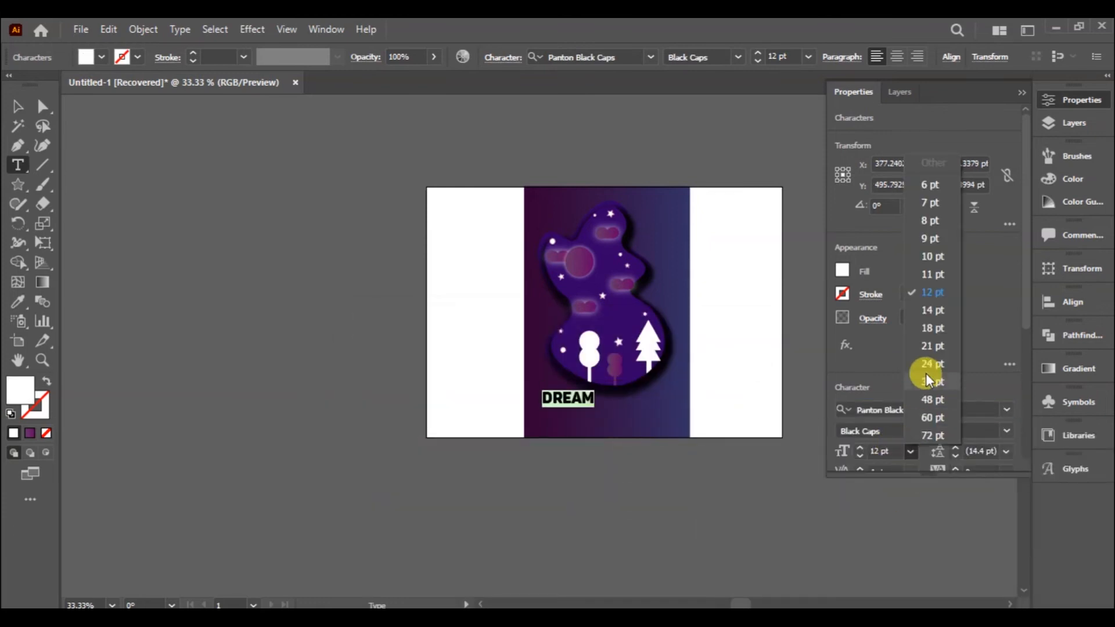
pyautogui.click(923, 390)
# Add the text CATCHER in white directly beneath DREAM, aligned with its left edge
pyautogui.click(548, 411)
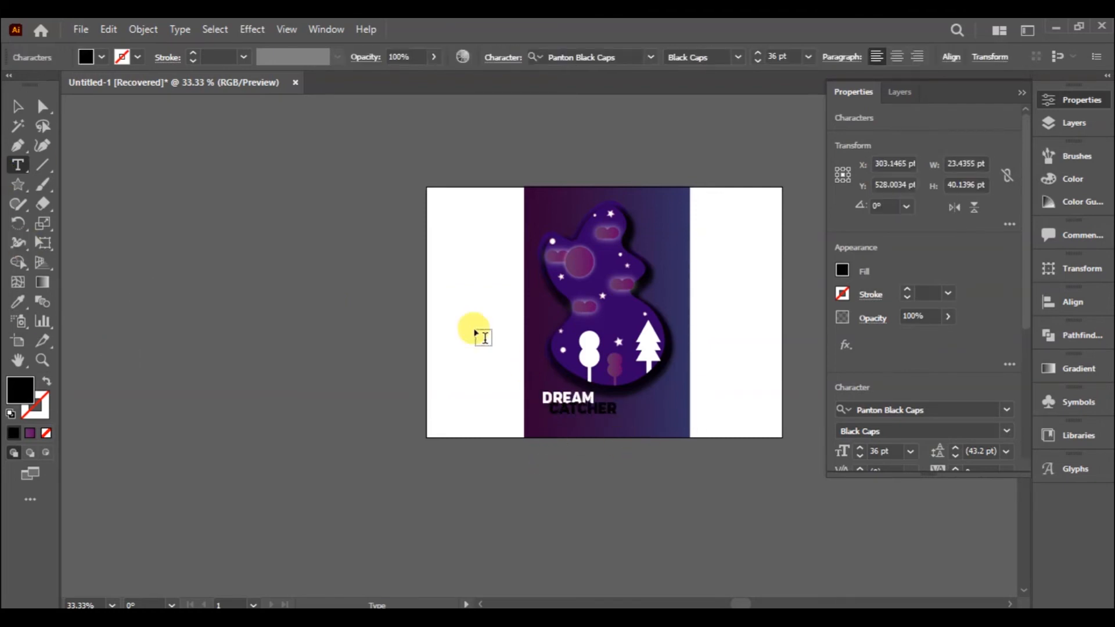
pyautogui.click(13, 108)
pyautogui.moveTo(585, 409); pyautogui.dragTo(578, 418)
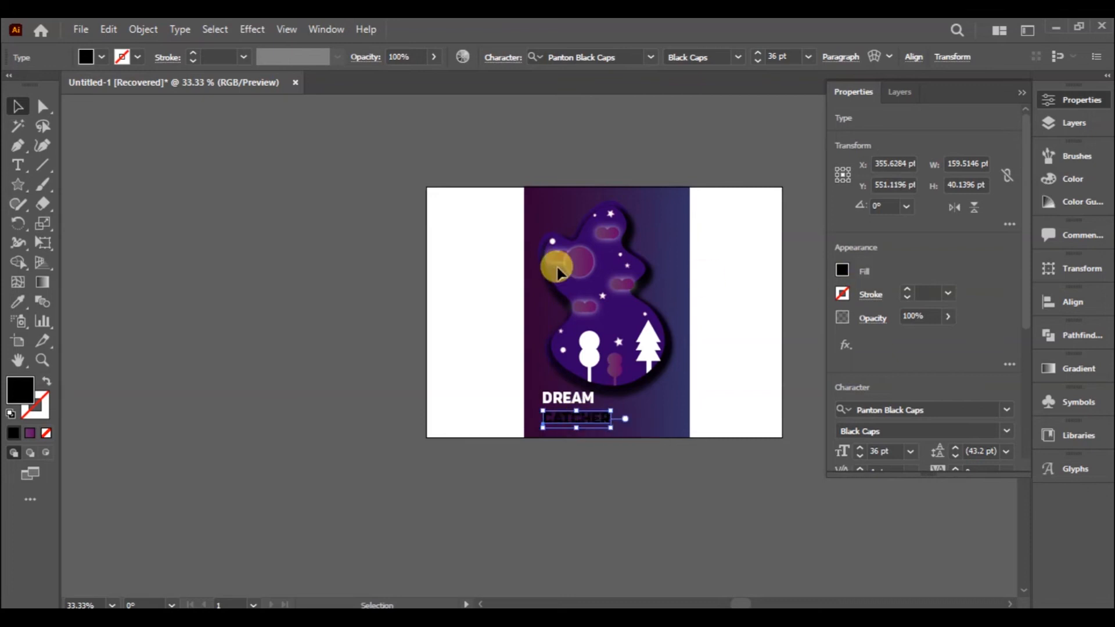
pyautogui.doubleClick(17, 388)
pyautogui.click(365, 365)
pyautogui.click(746, 371)
pyautogui.click(753, 344)
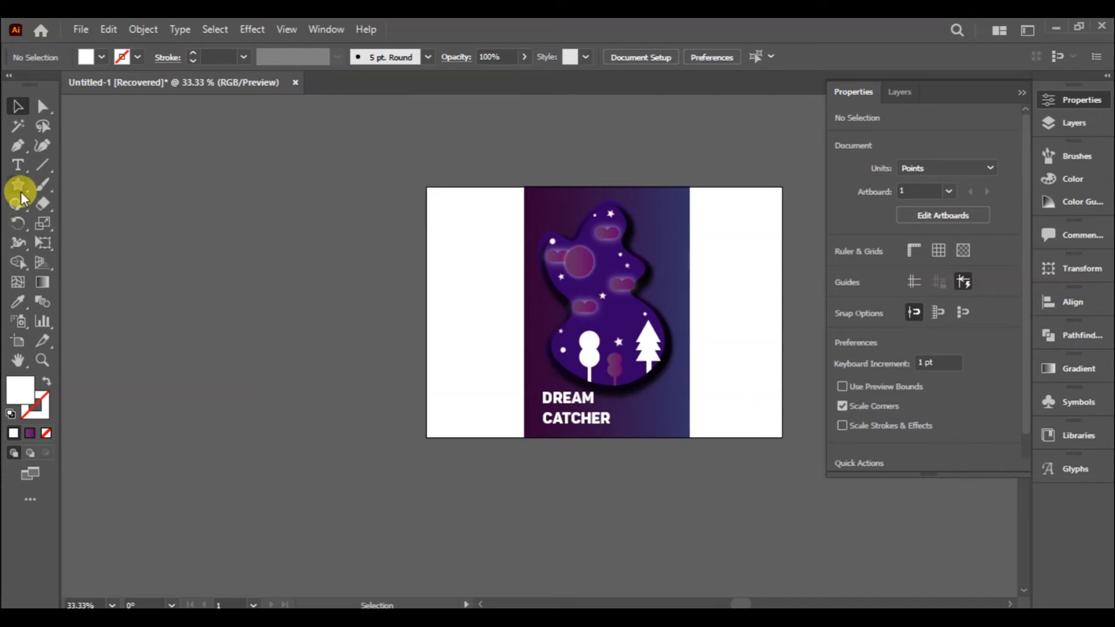
# Draw four small white circles on the gradient background around the blob, three left of it and one right
pyautogui.moveTo(19, 195); pyautogui.dragTo(82, 219)
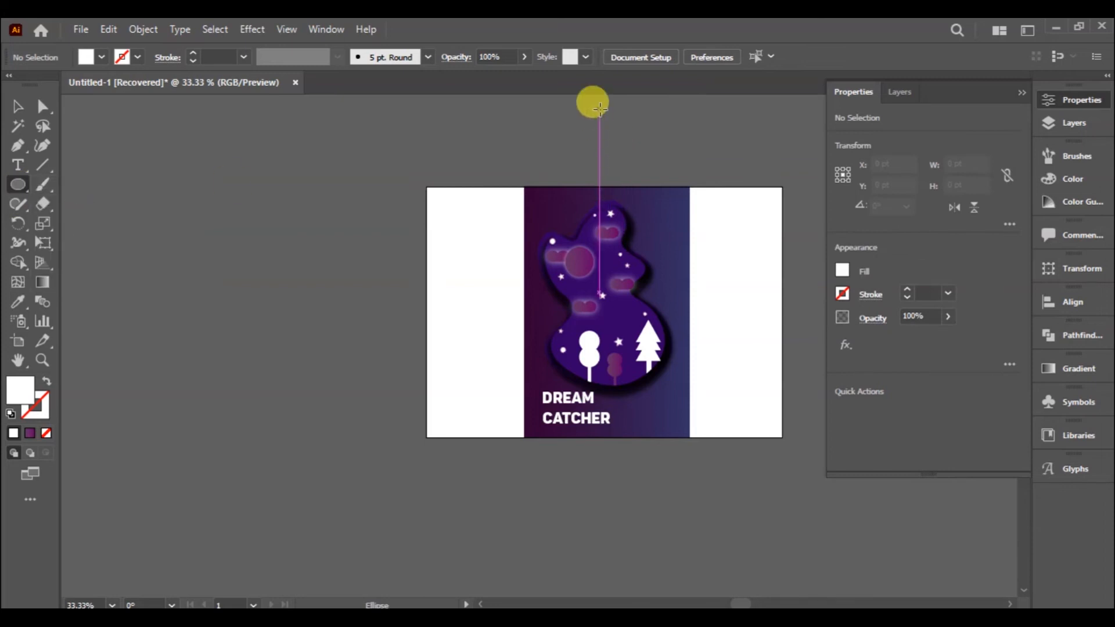
pyautogui.hotkey('ctrl', '+')
pyautogui.click(1020, 93)
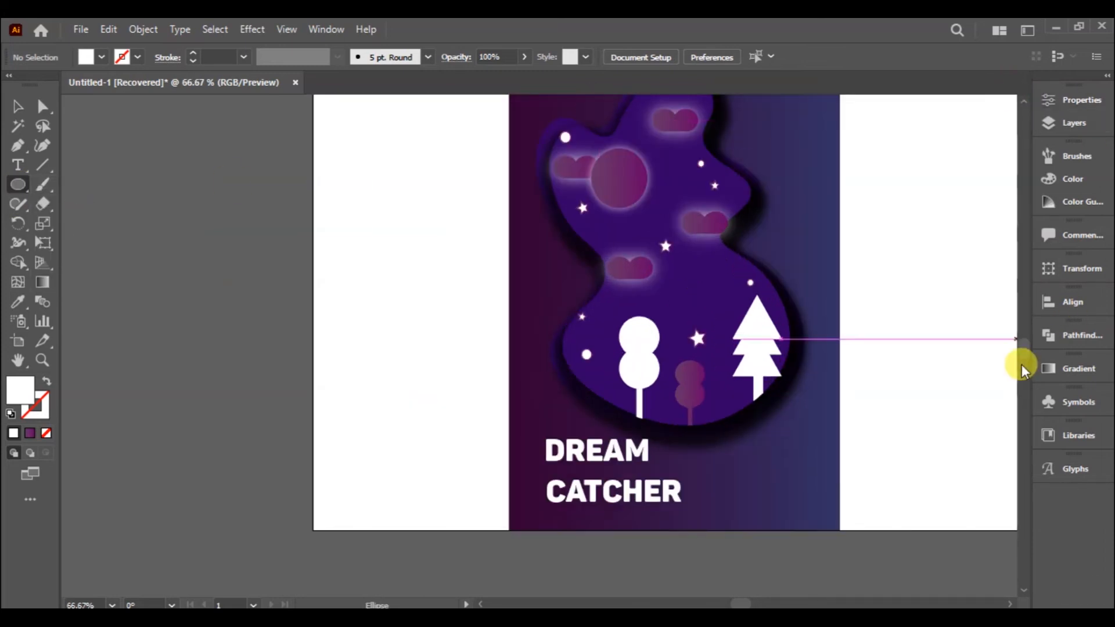
pyautogui.scroll(5, 1022, 348)
pyautogui.scroll(-3, 1021, 347)
pyautogui.moveTo(753, 254); pyautogui.dragTo(765, 266)
pyautogui.moveTo(533, 180); pyautogui.dragTo(545, 193)
pyautogui.moveTo(537, 523); pyautogui.dragTo(540, 527)
pyautogui.moveTo(565, 383); pyautogui.dragTo(565, 384)
# Draw two white stars on the gradient background, one above the blob and a smaller one to its right
pyautogui.click(17, 184)
pyautogui.click(81, 261)
pyautogui.moveTo(607, 175); pyautogui.dragTo(609, 184)
pyautogui.moveTo(803, 365); pyautogui.dragTo(804, 370)
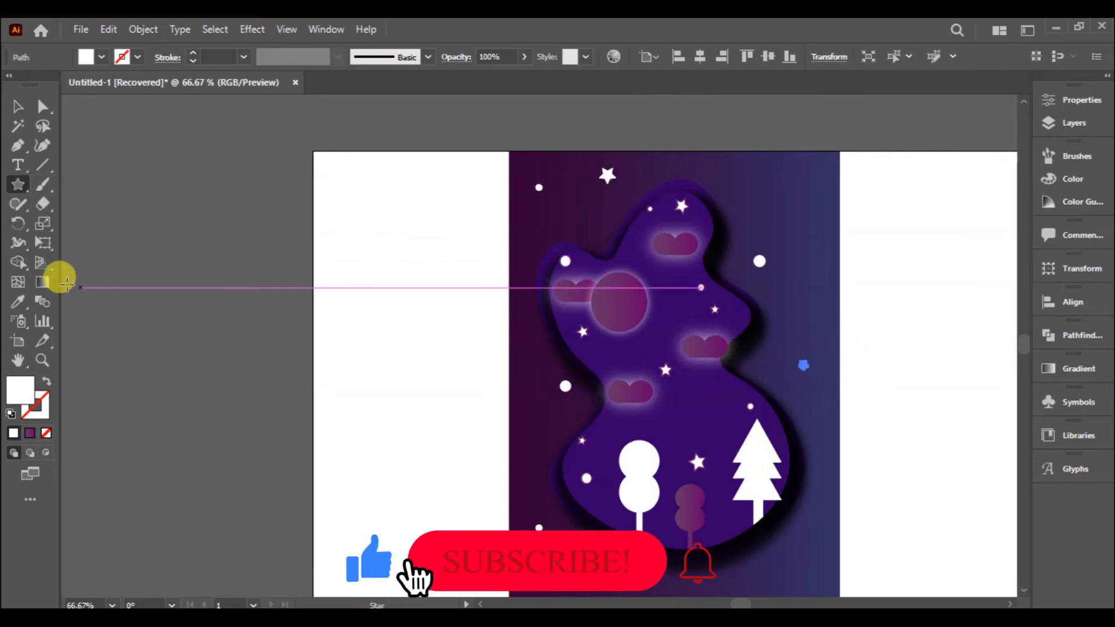
# Apply a Pucker & Bloat effect of 70% to the small star right of the blob
pyautogui.click(249, 29)
pyautogui.moveTo(336, 171)
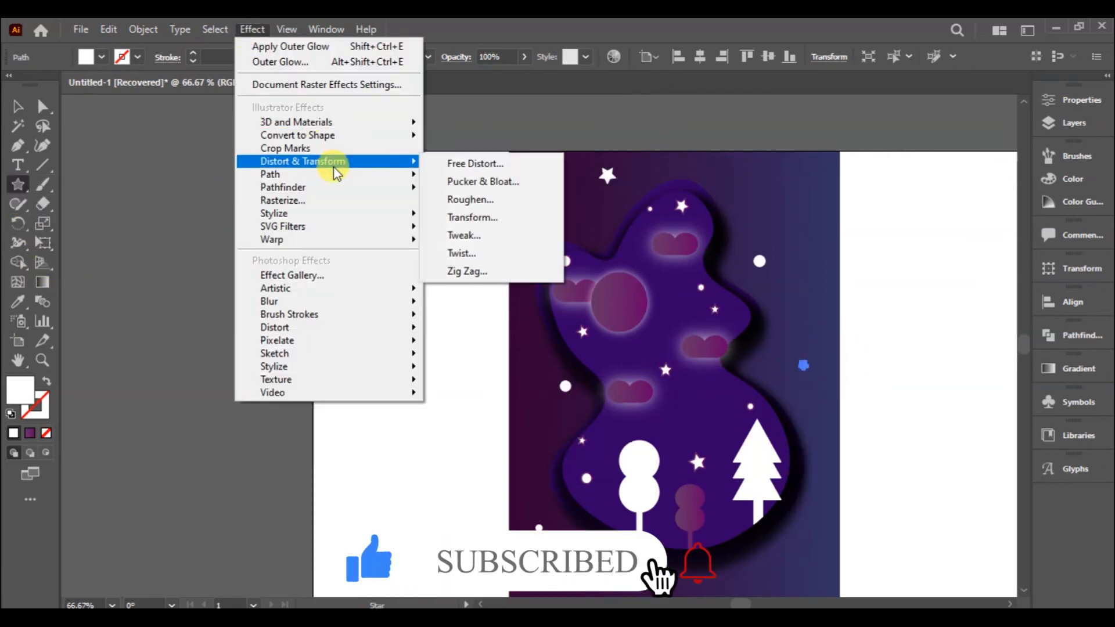
pyautogui.click(482, 181)
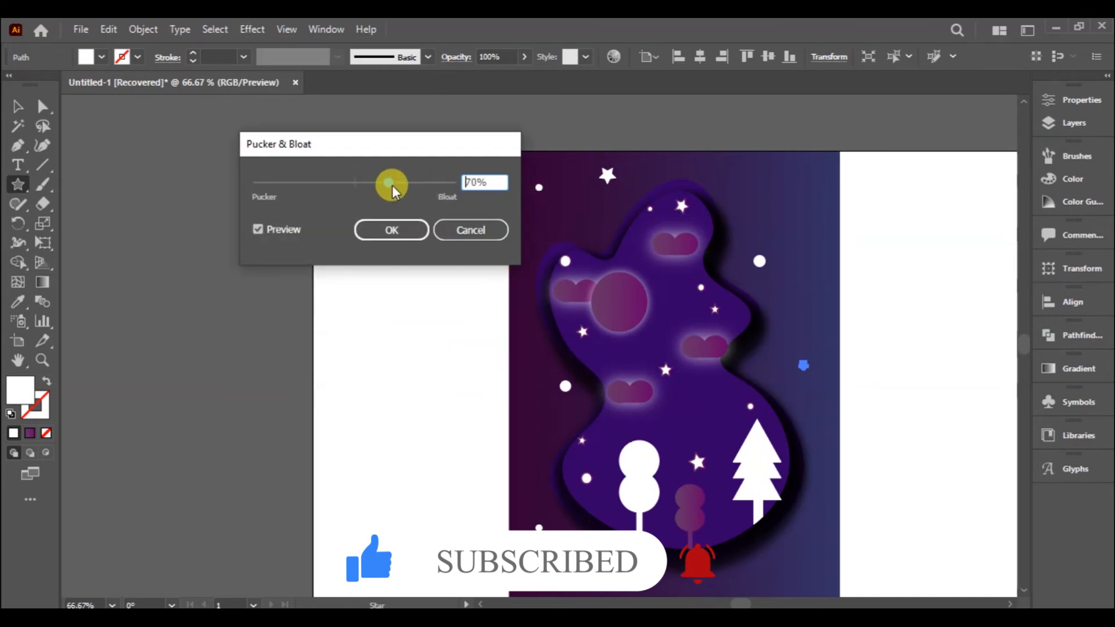
pyautogui.click(392, 230)
pyautogui.click(17, 105)
pyautogui.click(864, 367)
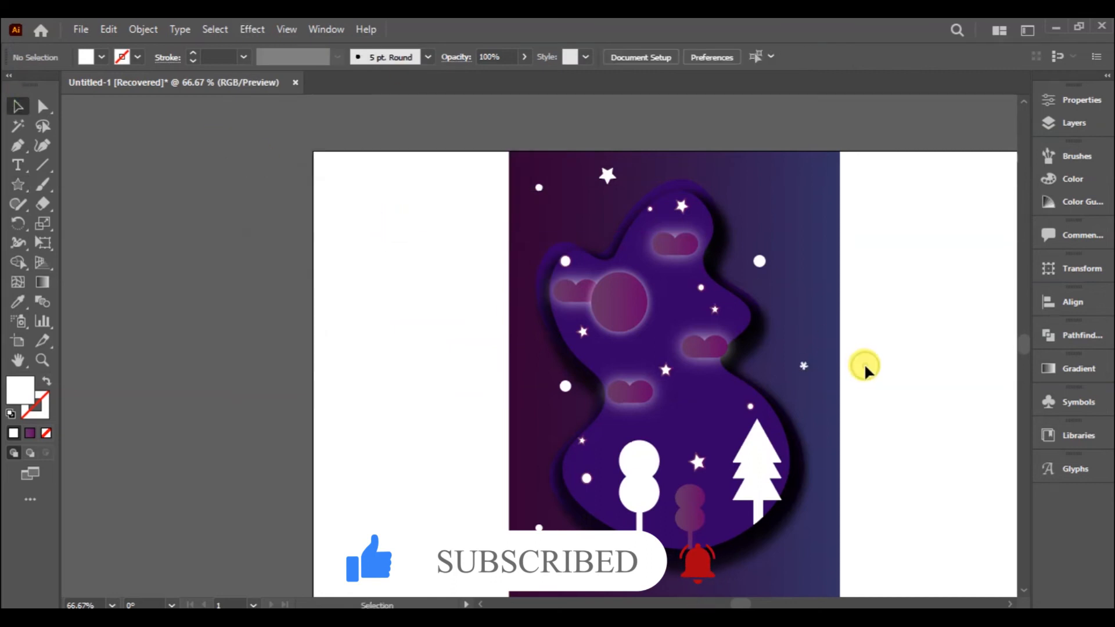
# Move the background star above the blob down and left, and apply a Pucker & Bloat effect of -92%
pyautogui.moveTo(607, 175); pyautogui.dragTo(580, 222)
pyautogui.click(252, 29)
pyautogui.moveTo(299, 159)
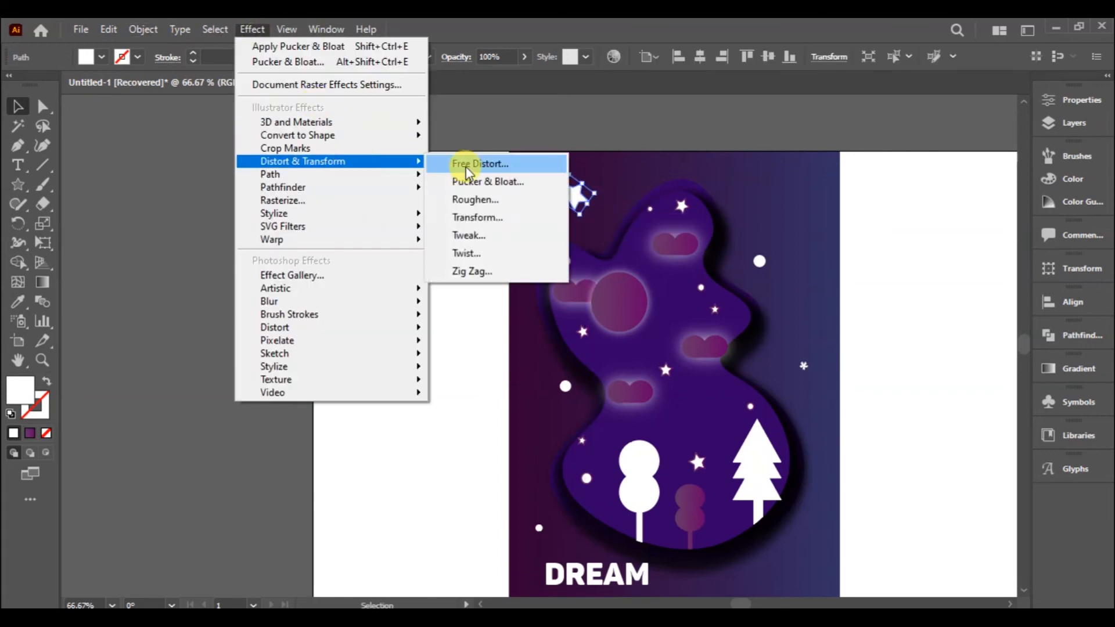
pyautogui.click(462, 164)
pyautogui.moveTo(355, 182); pyautogui.dragTo(323, 179)
pyautogui.click(419, 235)
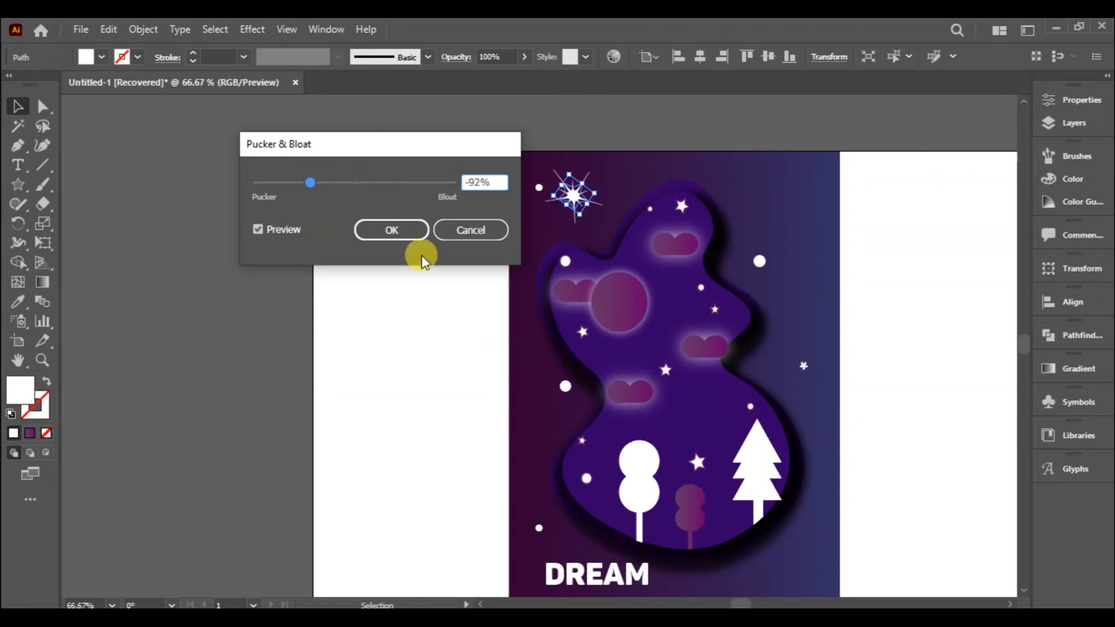
# Place copies of the puckered sparkle star on the gradient background: upper right, right and lower right of the blob, and left of it
pyautogui.click(677, 240)
pyautogui.moveTo(677, 240)
pyautogui.mouseDown()
pyautogui.moveTo(561, 192)
pyautogui.moveTo(789, 351)
pyautogui.mouseUp()
pyautogui.click(787, 211)
pyautogui.keyDown('alt'); pyautogui.moveTo(791, 354); pyautogui.dragTo(758, 408); pyautogui.keyUp('alt')
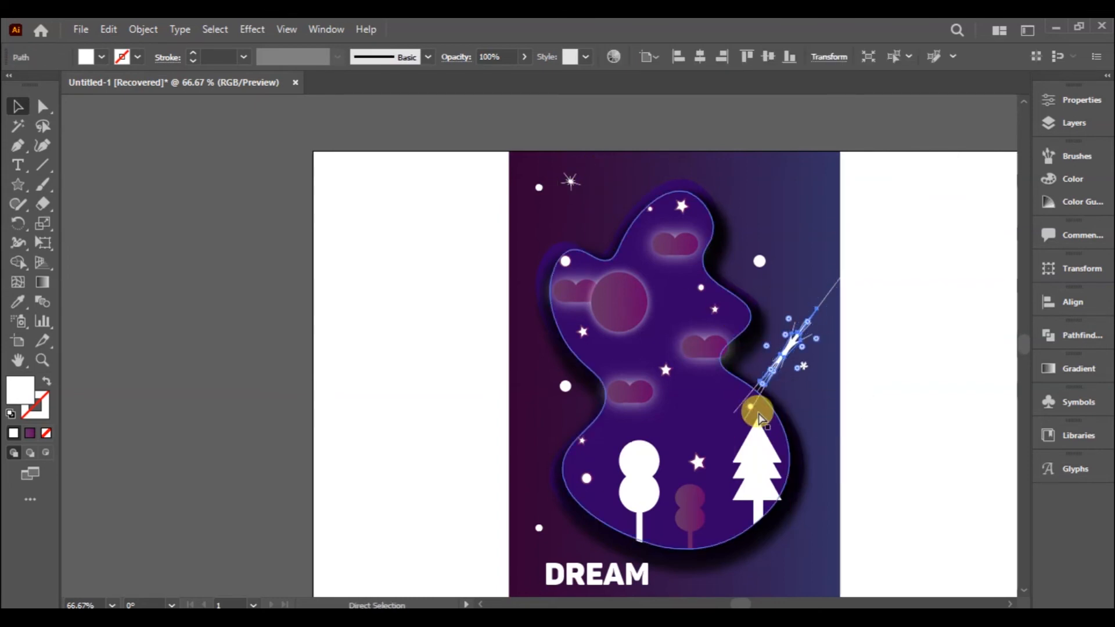
pyautogui.hotkey('ctrl', 'z')
pyautogui.click(836, 294)
pyautogui.keyDown('alt'); pyautogui.moveTo(790, 346); pyautogui.dragTo(750, 172); pyautogui.keyUp('alt')
pyautogui.hotkey('ctrl', 'z')
pyautogui.click(538, 369)
pyautogui.click(827, 552)
pyautogui.click(977, 331)
# Draw a small white rounded bar above the blob, duplicate it in place and rotate the copy upright to form a plus sign
pyautogui.rightClick(23, 193)
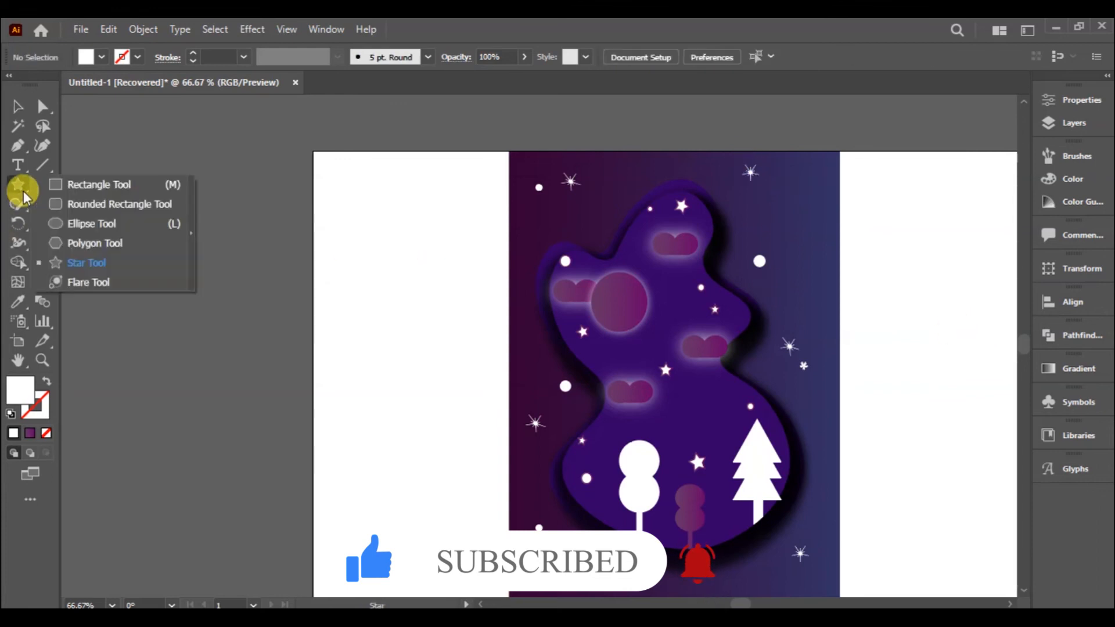
pyautogui.click(105, 204)
pyautogui.moveTo(619, 169); pyautogui.dragTo(649, 172)
pyautogui.click(20, 106)
pyautogui.click(891, 294)
pyautogui.click(649, 169)
pyautogui.hotkey('ctrl', 'f')
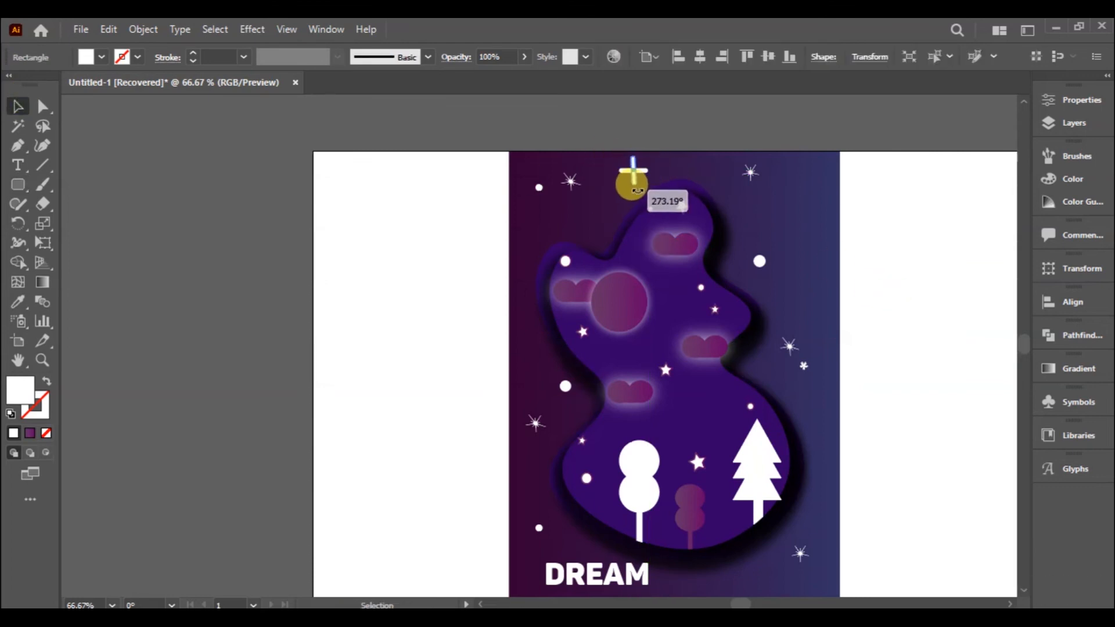
pyautogui.click(929, 244)
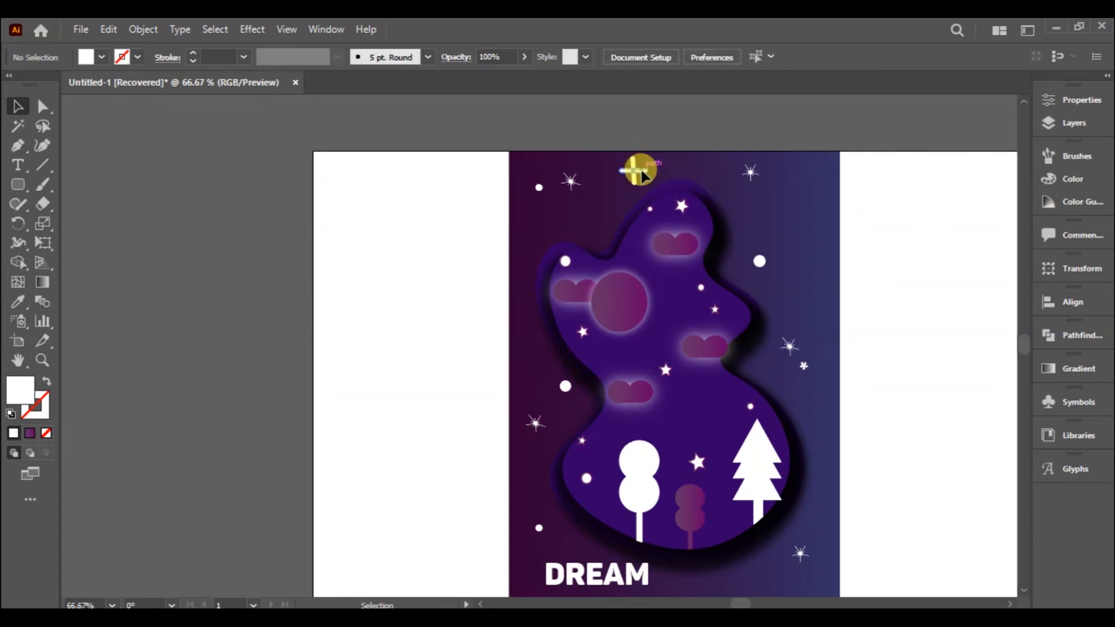
# Group the two bars of the plus sign and place copies of it around the gradient background and inside the blob
pyautogui.click(641, 171)
pyautogui.keyDown('shift'); pyautogui.click(634, 160); pyautogui.keyUp('shift')
pyautogui.moveTo(648, 185); pyautogui.dragTo(532, 468)
pyautogui.hotkey('ctrl', 'g')
pyautogui.click(950, 276)
pyautogui.keyDown('alt'); pyautogui.moveTo(698, 405); pyautogui.dragTo(523, 285); pyautogui.keyUp('alt')
pyautogui.keyDown('alt'); pyautogui.moveTo(523, 285); pyautogui.dragTo(818, 188); pyautogui.keyUp('alt')
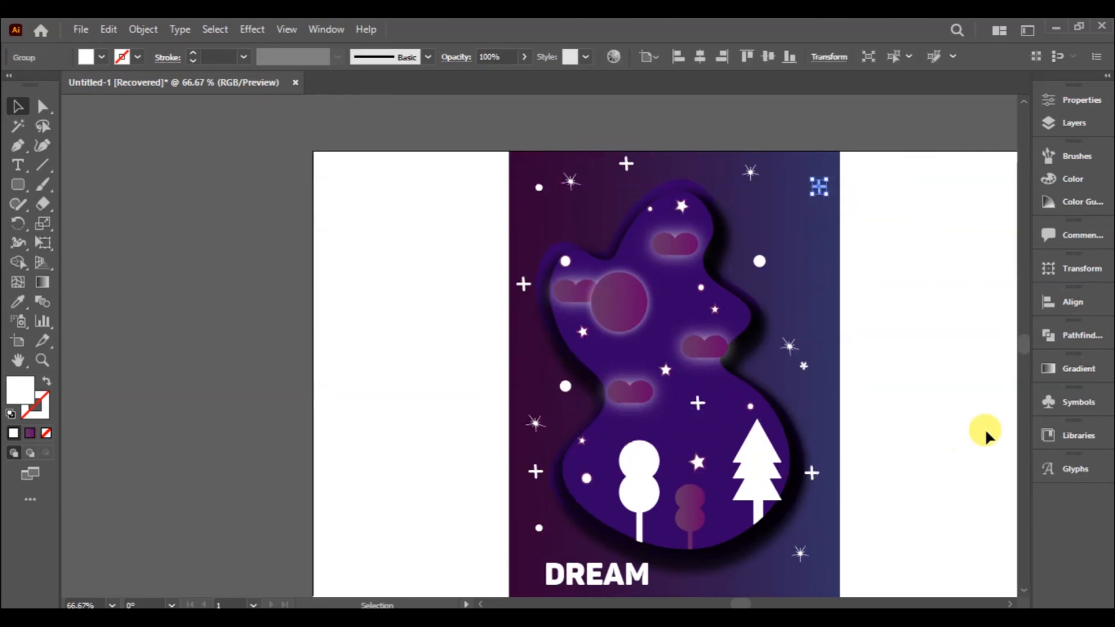
pyautogui.click(985, 433)
# Draw a tall, narrow white rounded rectangle on the gradient background right of the blob, below the upper-right plus sign
pyautogui.moveTo(1026, 344); pyautogui.dragTo(1024, 348)
pyautogui.moveTo(21, 187); pyautogui.dragTo(87, 202)
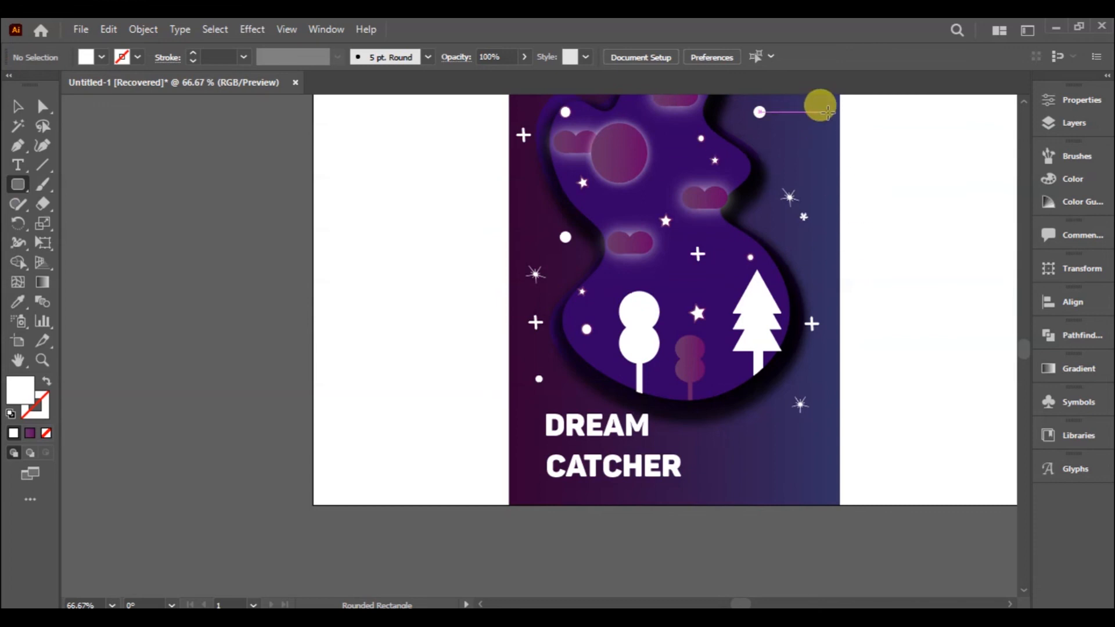
pyautogui.moveTo(1026, 346); pyautogui.dragTo(1024, 343)
pyautogui.moveTo(810, 140); pyautogui.dragTo(792, 267)
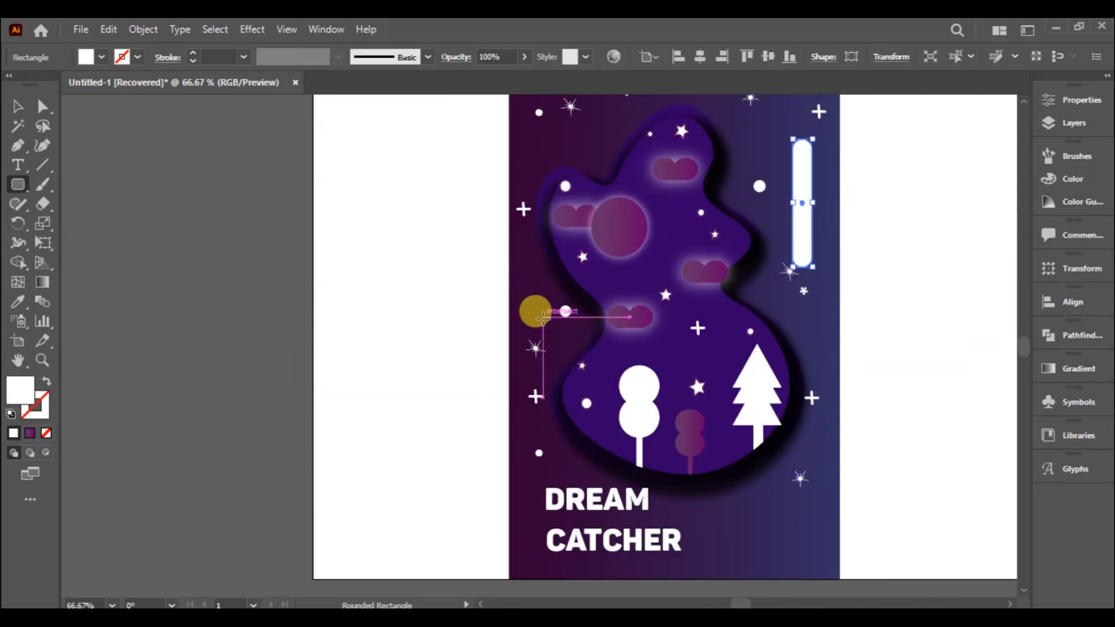
# Fill the tall rounded rectangle with purple 660099 and move it closer to the poster's right edge
pyautogui.doubleClick(19, 389)
pyautogui.click(555, 432)
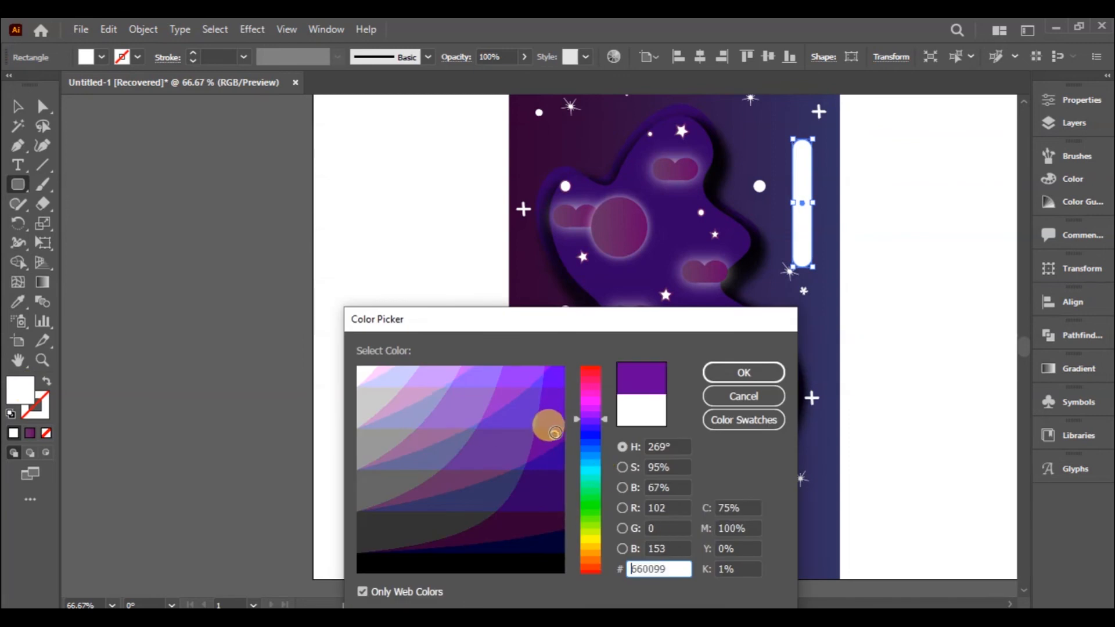
pyautogui.click(783, 374)
pyautogui.click(18, 106)
pyautogui.click(840, 206)
pyautogui.moveTo(812, 200); pyautogui.dragTo(827, 200)
pyautogui.click(17, 165)
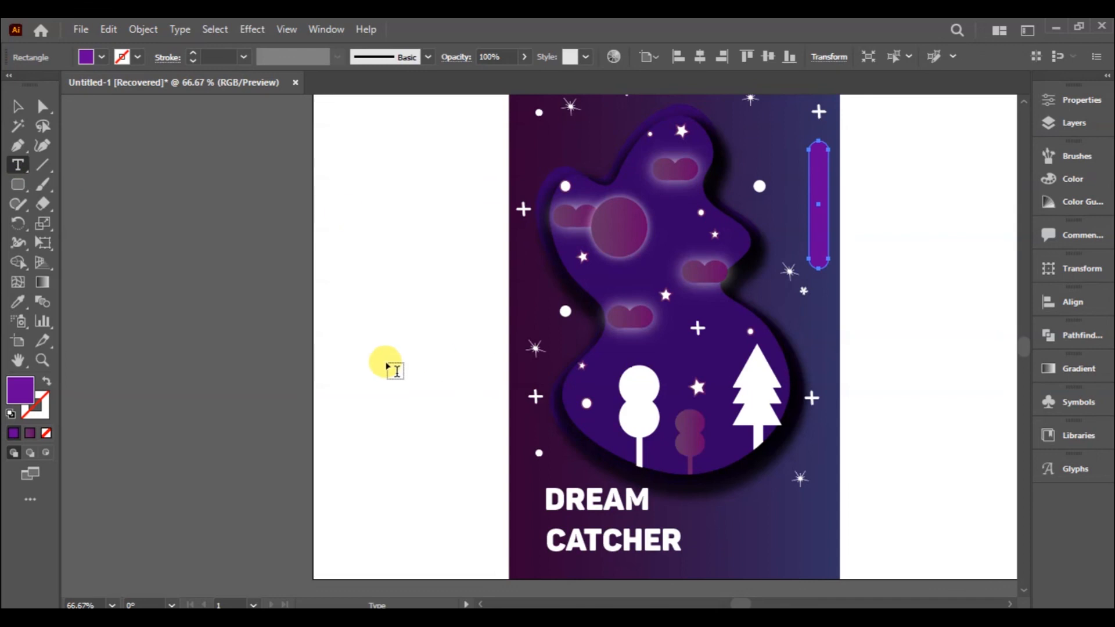
pyautogui.click(365, 358)
pyautogui.write('www')
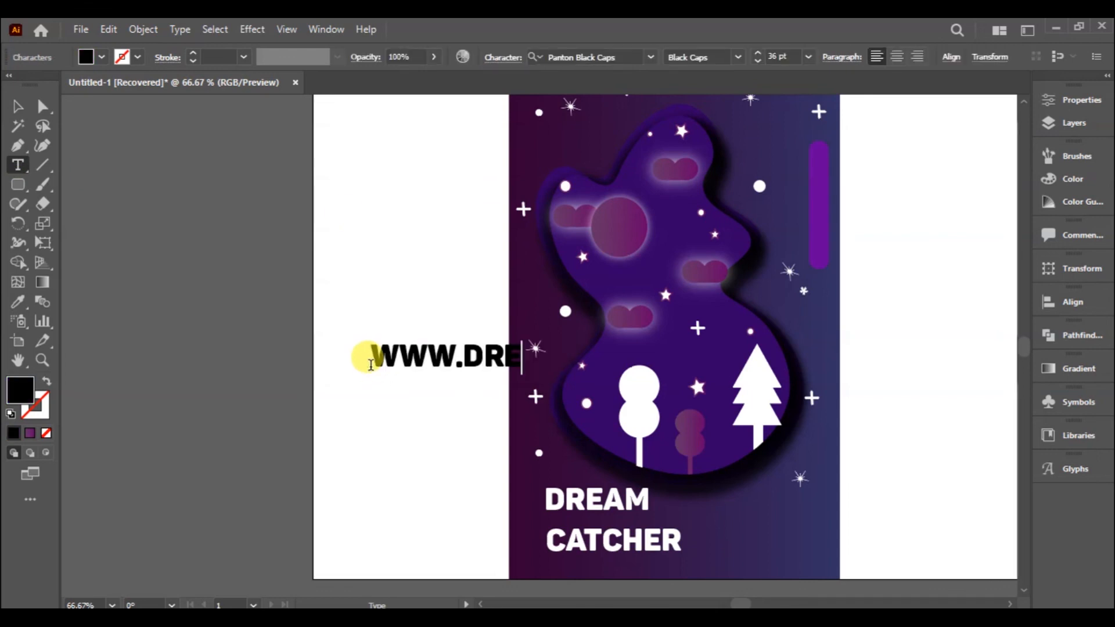
pyautogui.write('.dreamcatcher.co')
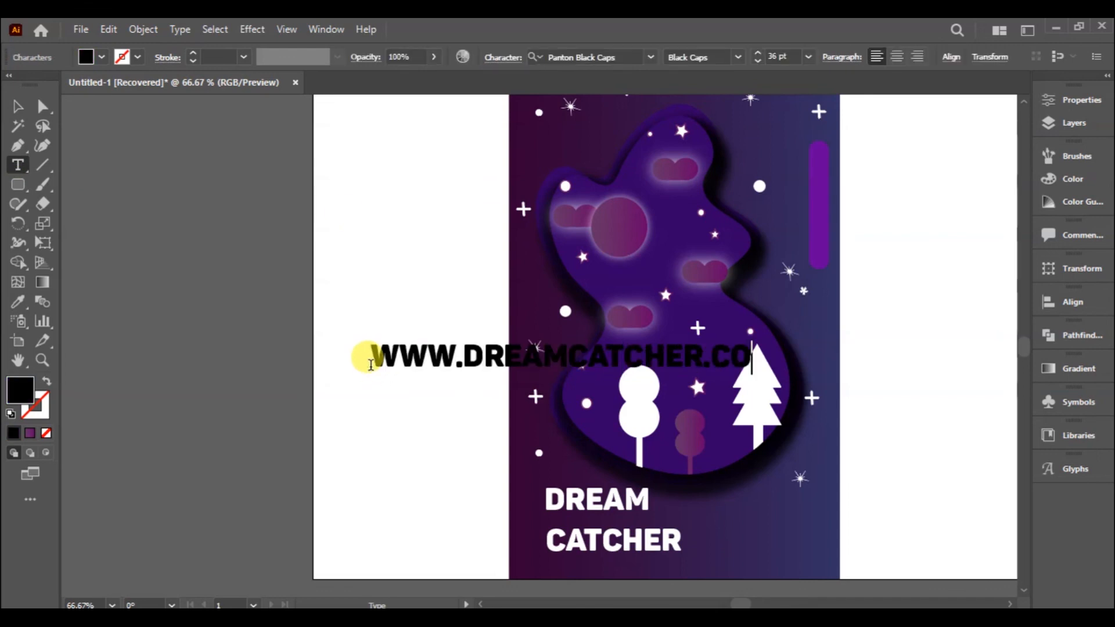
pyautogui.write('m')
pyautogui.hotkey('ctrl', 'a')
pyautogui.doubleClick(27, 386)
pyautogui.click(355, 358)
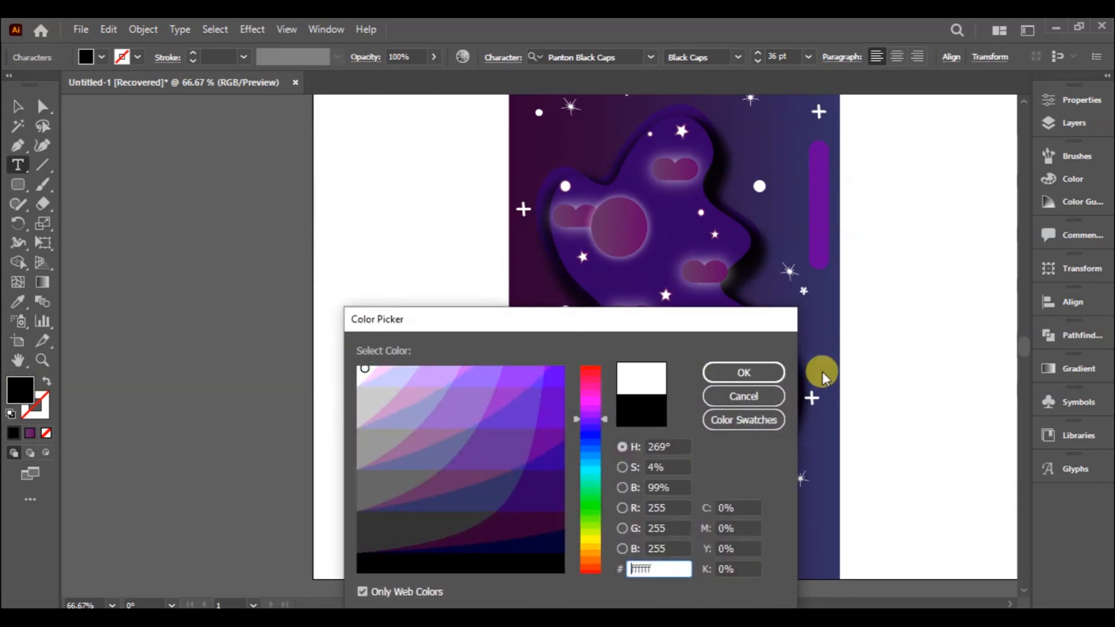
pyautogui.click(741, 370)
# Set the web address text to 14 pt
pyautogui.click(1075, 101)
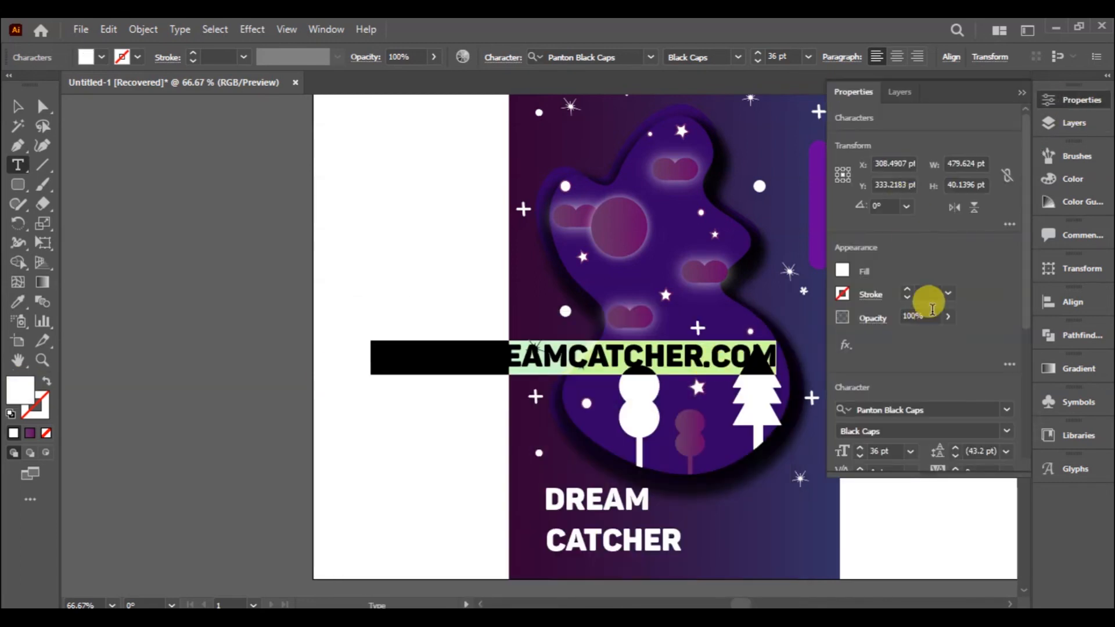
pyautogui.click(909, 451)
pyautogui.click(932, 304)
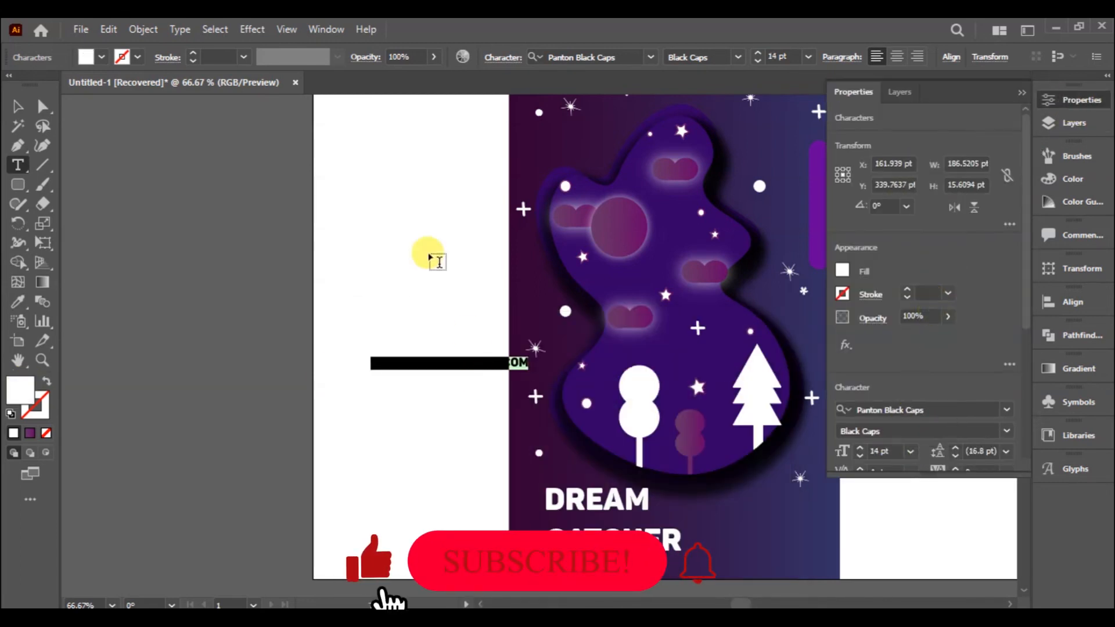
# Rotate the web address to read vertically upward and place it over the tall purple bar
pyautogui.click(16, 106)
pyautogui.moveTo(475, 361); pyautogui.dragTo(778, 164)
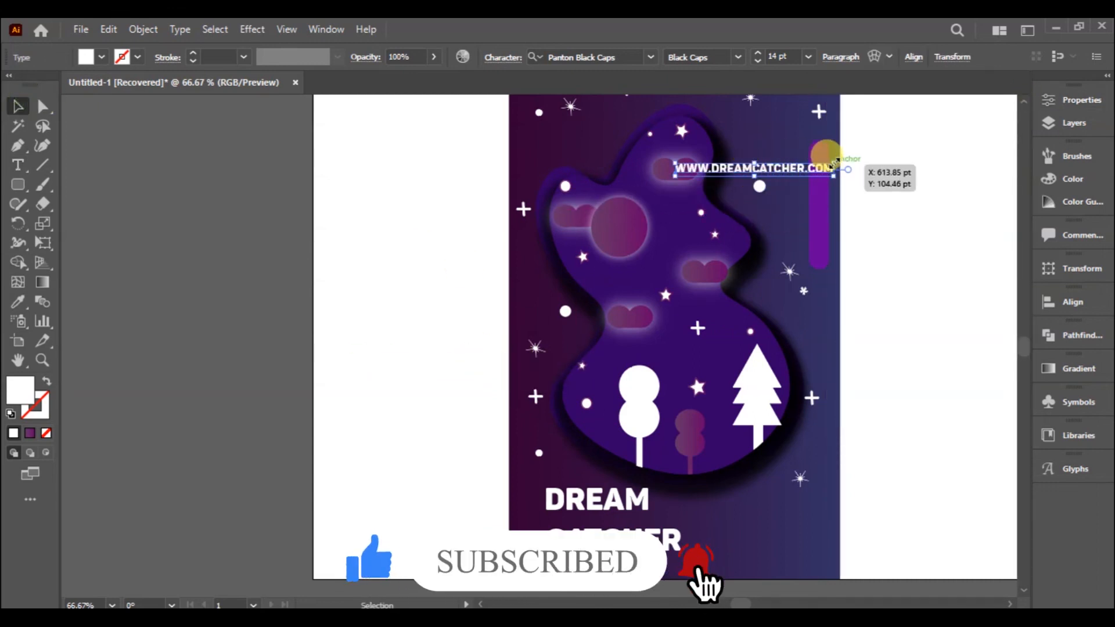
pyautogui.scroll(3, 847, 165)
pyautogui.click(869, 282)
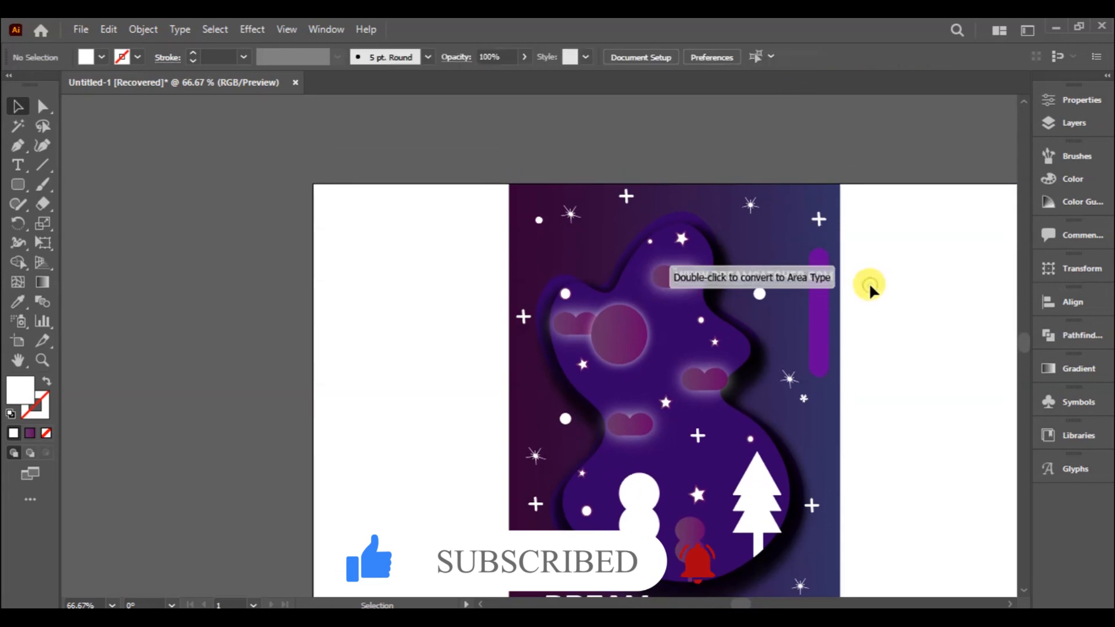
pyautogui.hotkey('ctrl', 'z')
pyautogui.moveTo(550, 461); pyautogui.dragTo(716, 232)
pyautogui.moveTo(702, 324); pyautogui.dragTo(816, 325)
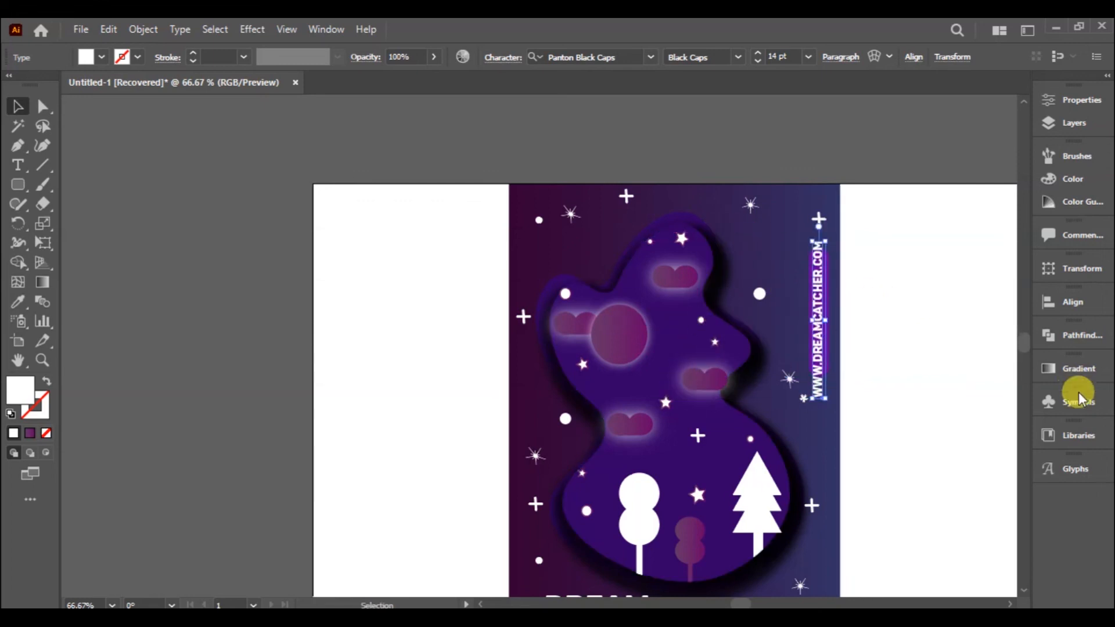
# Reduce the vertical web address to 11 pt and reposition it to fit inside the purple bar
pyautogui.click(1077, 103)
pyautogui.click(904, 450)
pyautogui.click(930, 269)
pyautogui.moveTo(822, 331); pyautogui.dragTo(824, 307)
pyautogui.click(958, 410)
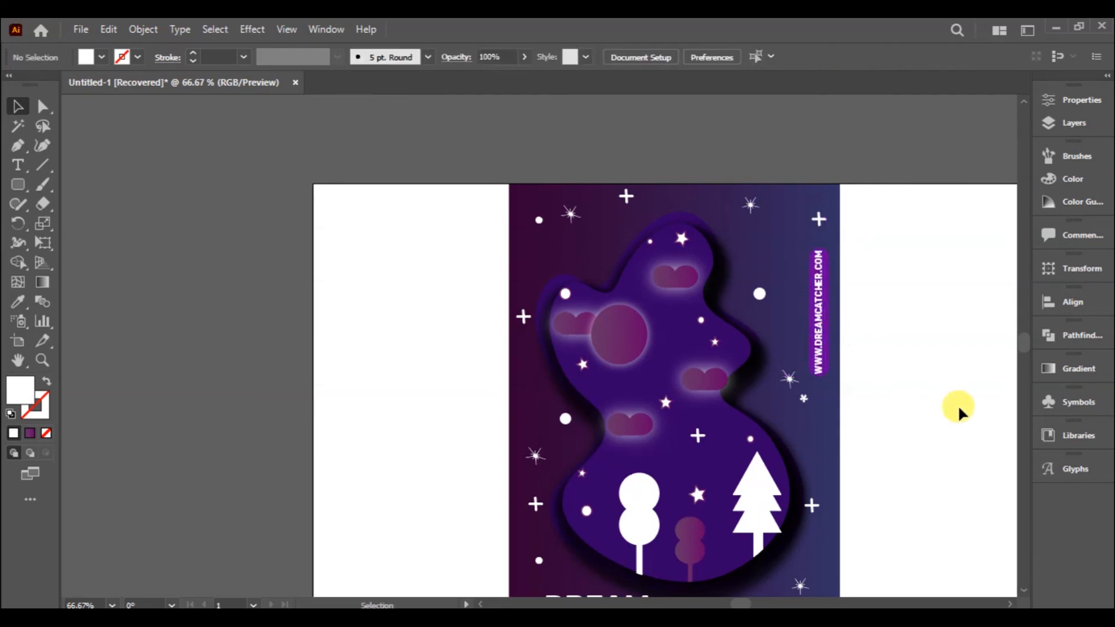
# Draw a thin horizontal rounded rectangle under CATCHER and fill it with the purple sampled from the web address bar
pyautogui.scroll(-3, 1031, 341)
pyautogui.scroll(1, 1031, 341)
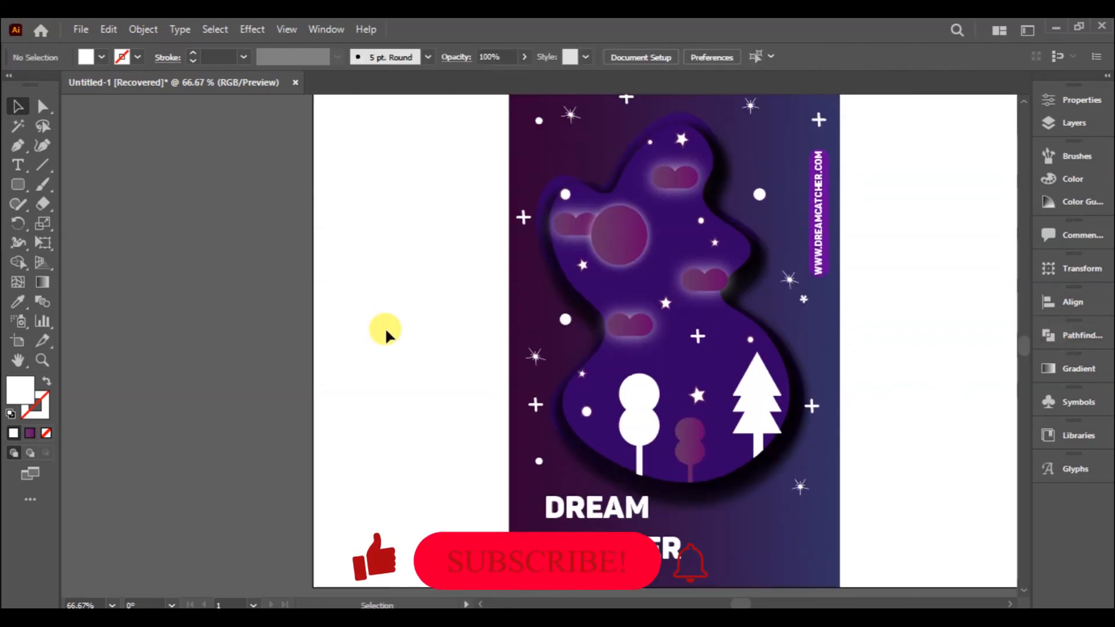
pyautogui.click(18, 185)
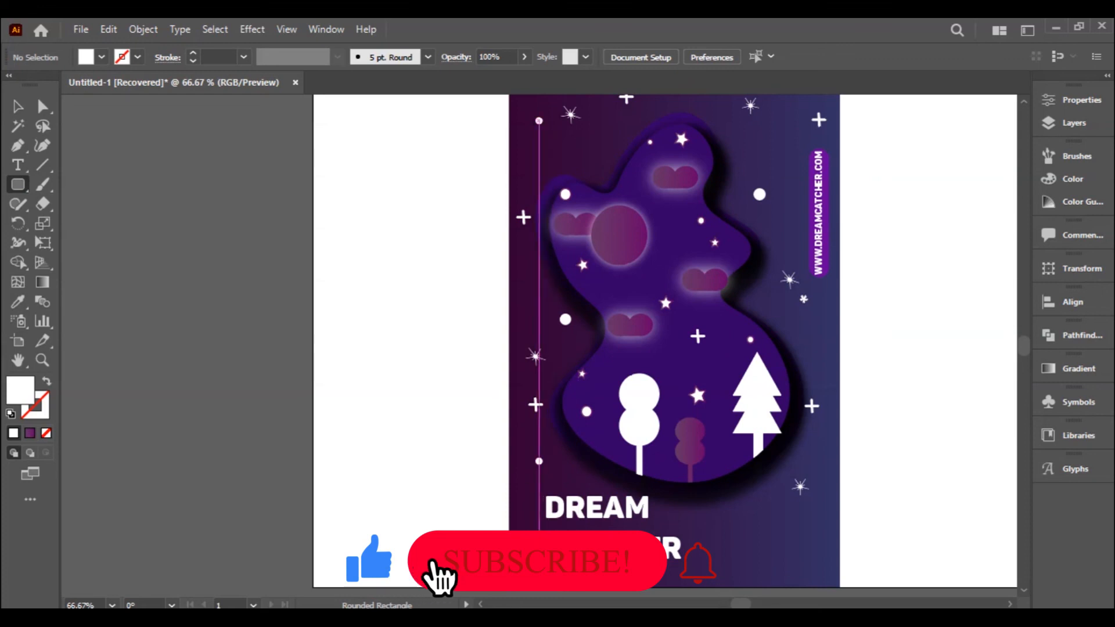
pyautogui.moveTo(633, 570); pyautogui.dragTo(715, 574)
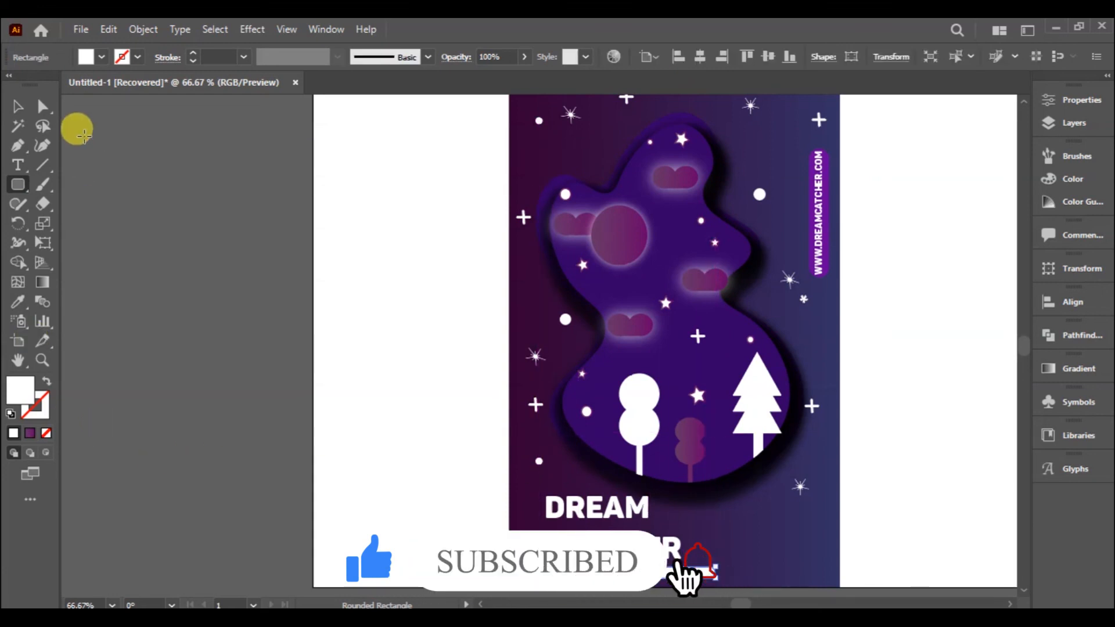
pyautogui.click(19, 302)
pyautogui.click(810, 158)
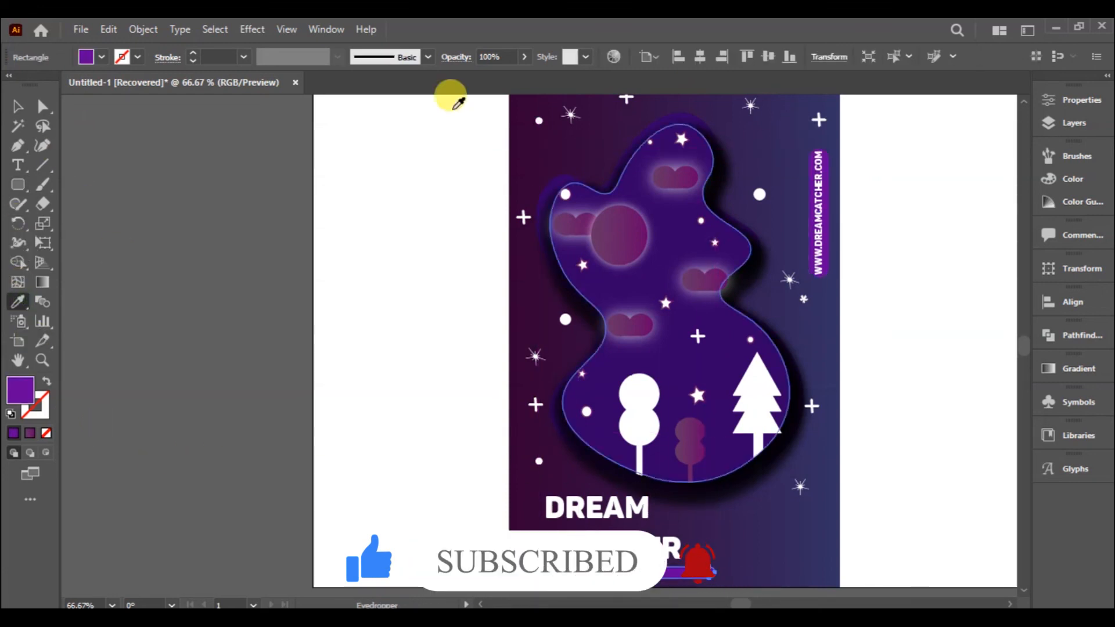
pyautogui.click(19, 106)
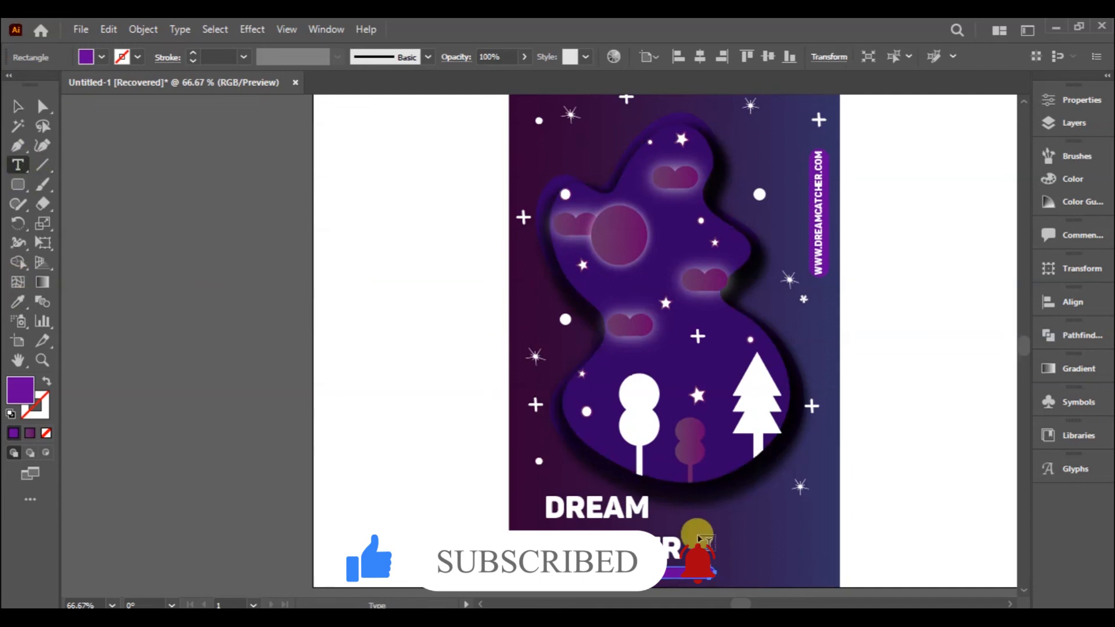
# Add the tagline RISE YOUR DREAM WITH US beside the title and colour it white
pyautogui.click(698, 534)
pyautogui.write('RISE YOUR DREAM WITH US')
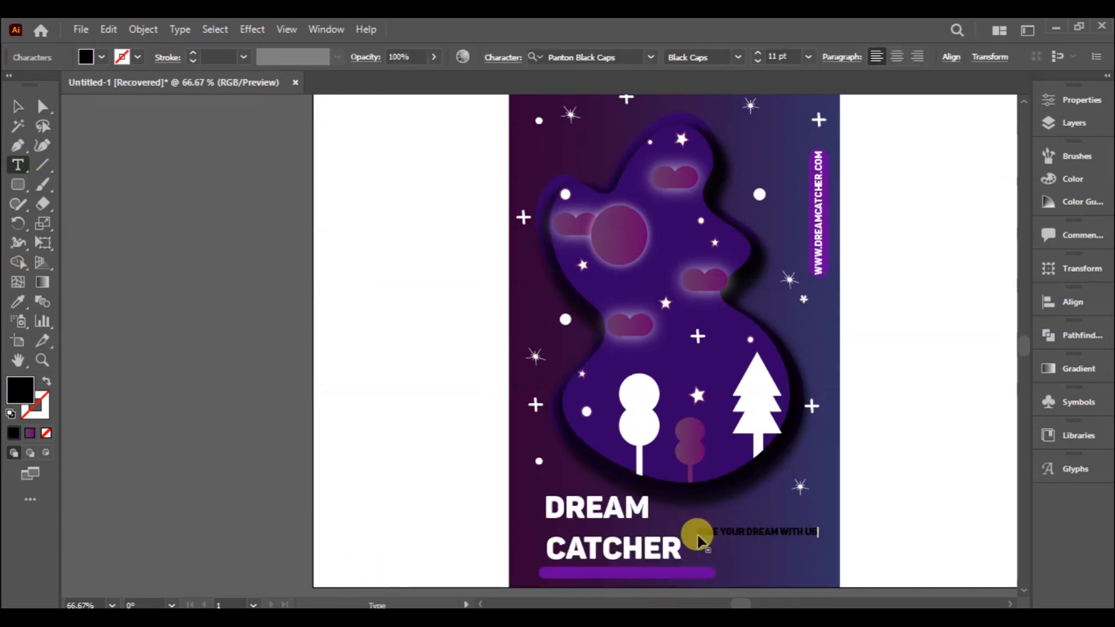
pyautogui.hotkey('ctrl', 'a')
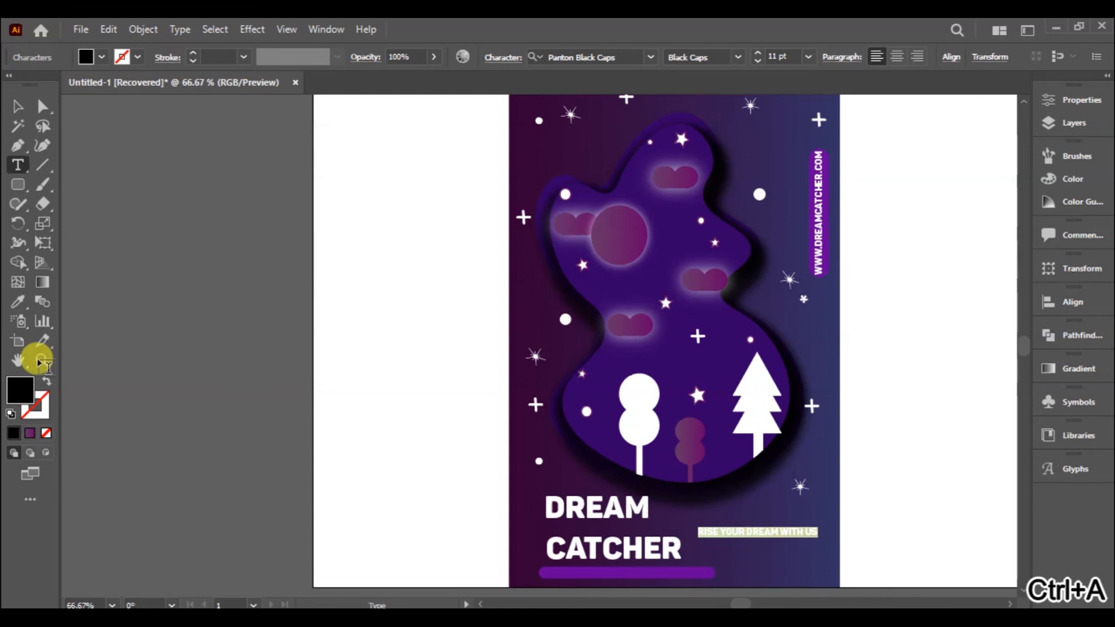
pyautogui.doubleClick(26, 395)
pyautogui.click(361, 373)
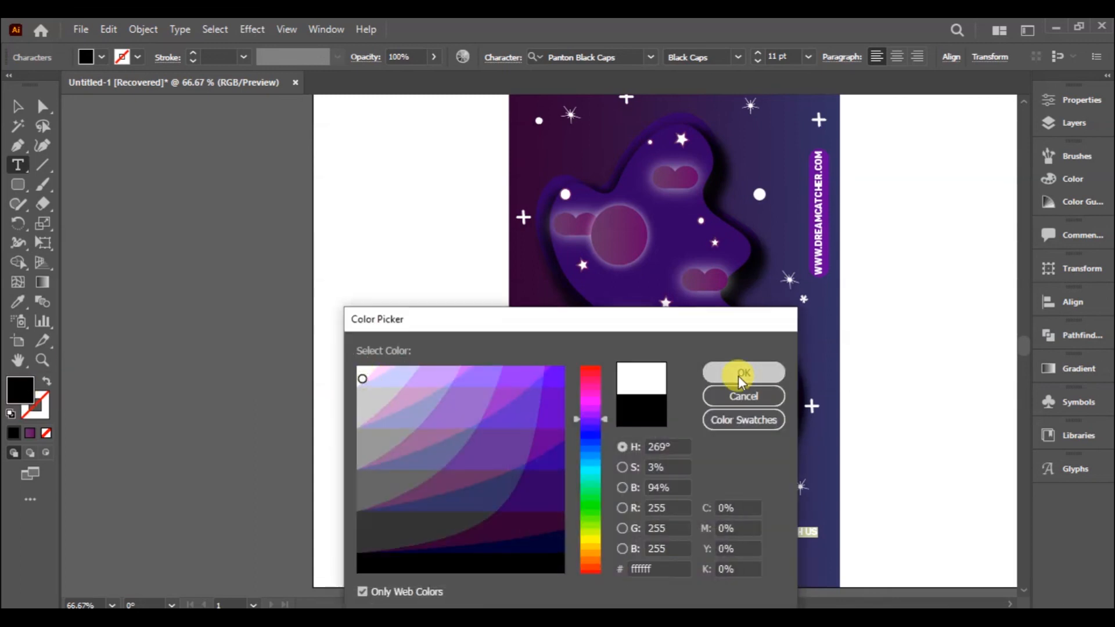
pyautogui.click(741, 373)
pyautogui.press('Escape')
# Move the tagline onto the purple bar beneath CATCHER
pyautogui.moveTo(732, 532); pyautogui.dragTo(588, 575)
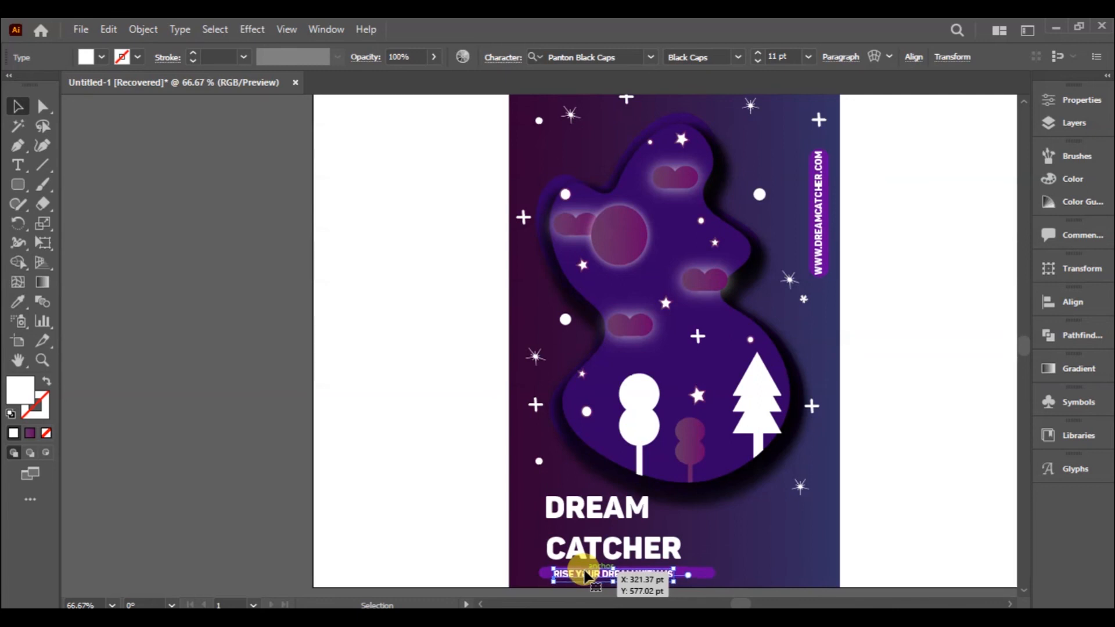
pyautogui.click(709, 552)
pyautogui.click(668, 573)
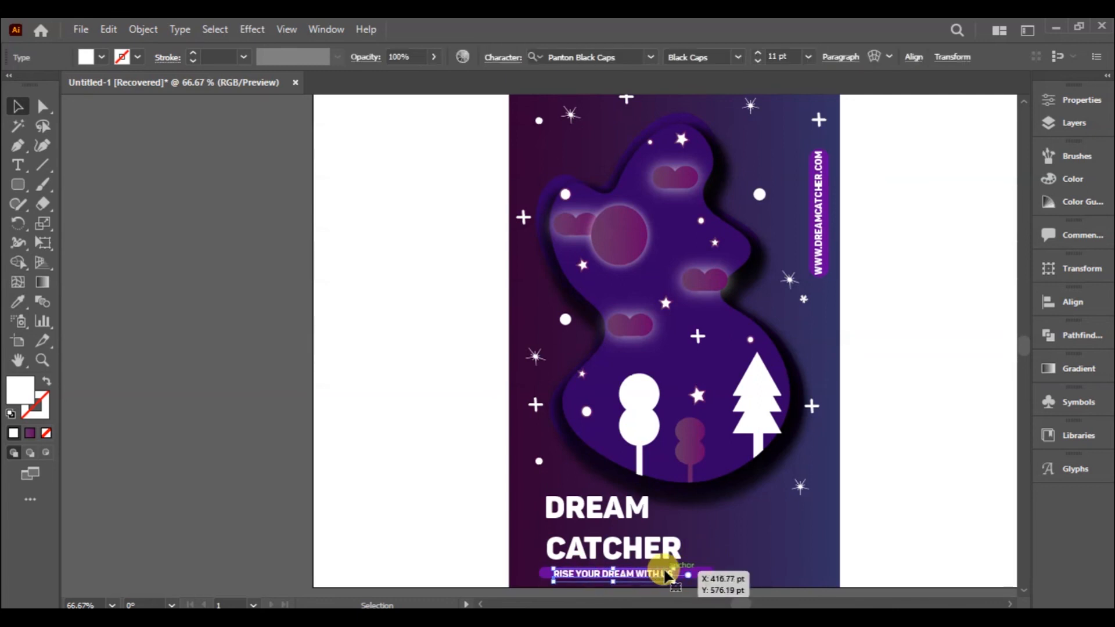
pyautogui.click(897, 504)
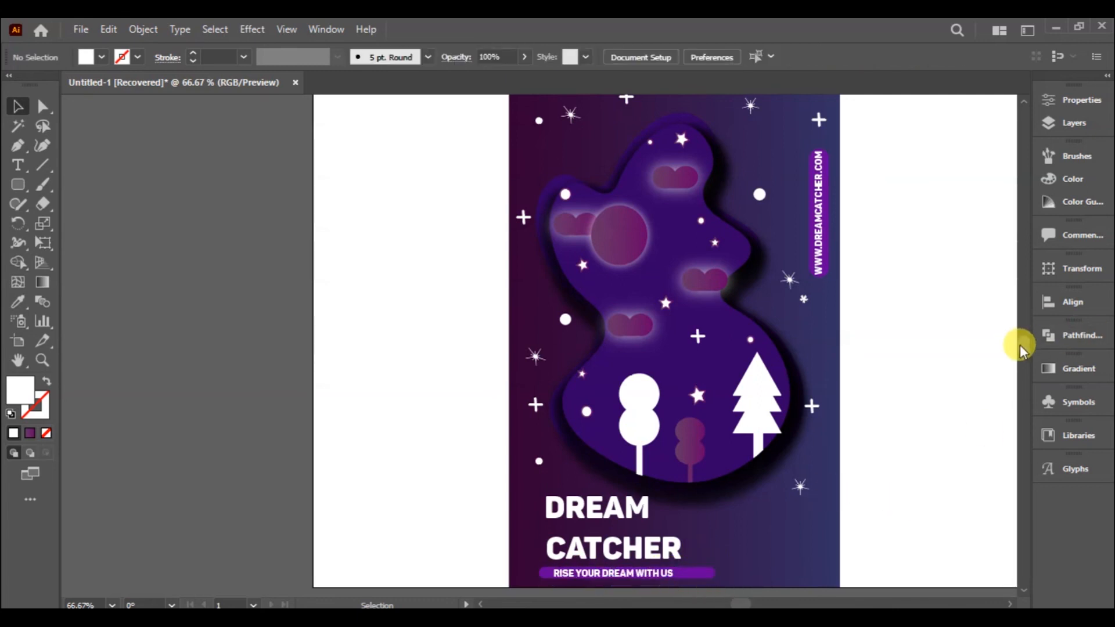
pyautogui.moveTo(1022, 348)
pyautogui.mouseDown()
pyautogui.moveTo(1024, 337)
pyautogui.moveTo(1030, 348)
pyautogui.mouseUp()
pyautogui.hotkey('ctrl', 'alt', '0')
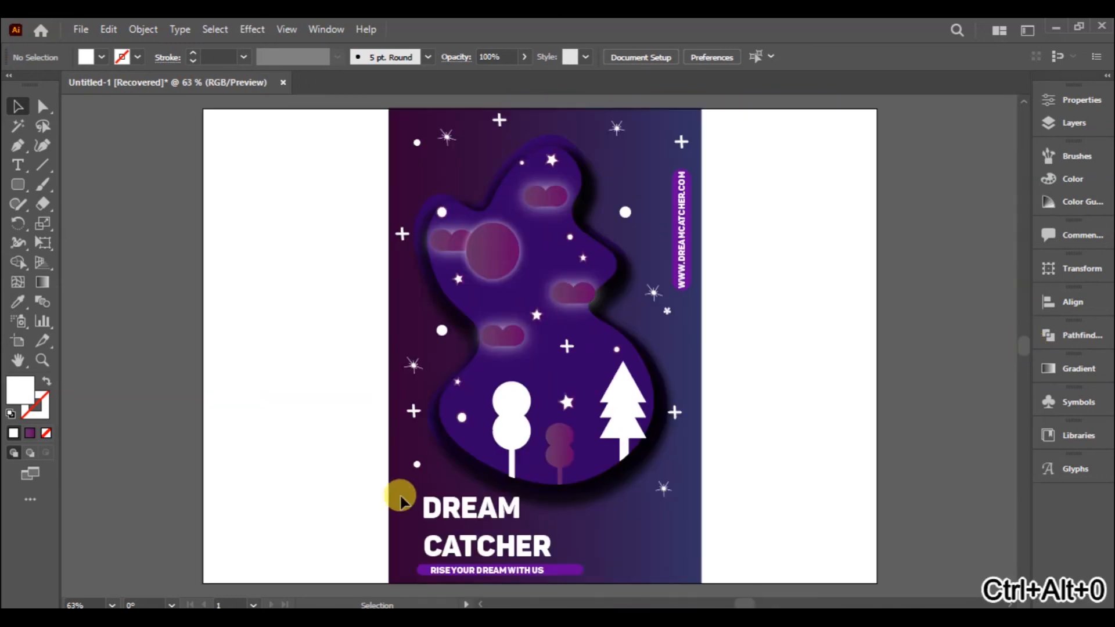